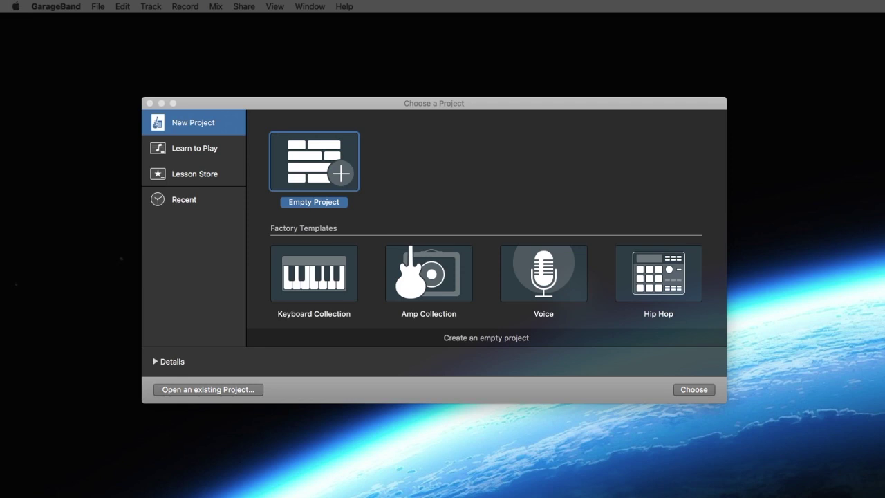
# Create a new empty project with a Software Instrument track
pyautogui.click(199, 130)
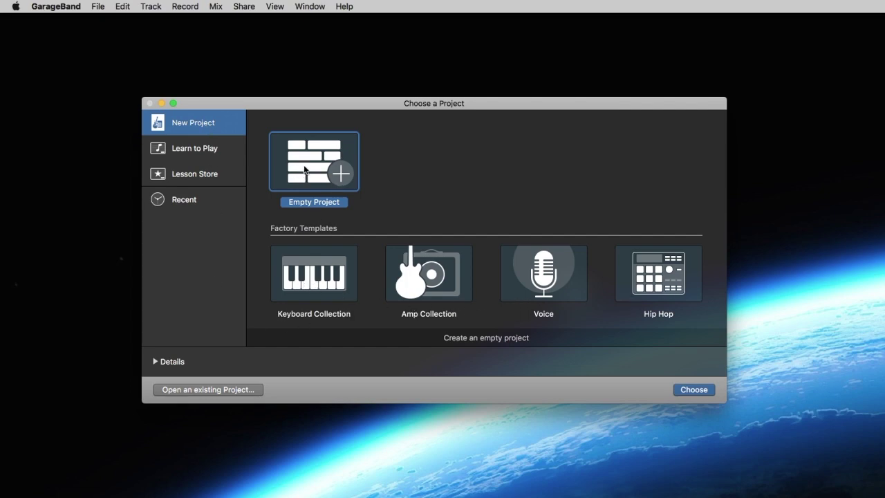
pyautogui.click(699, 391)
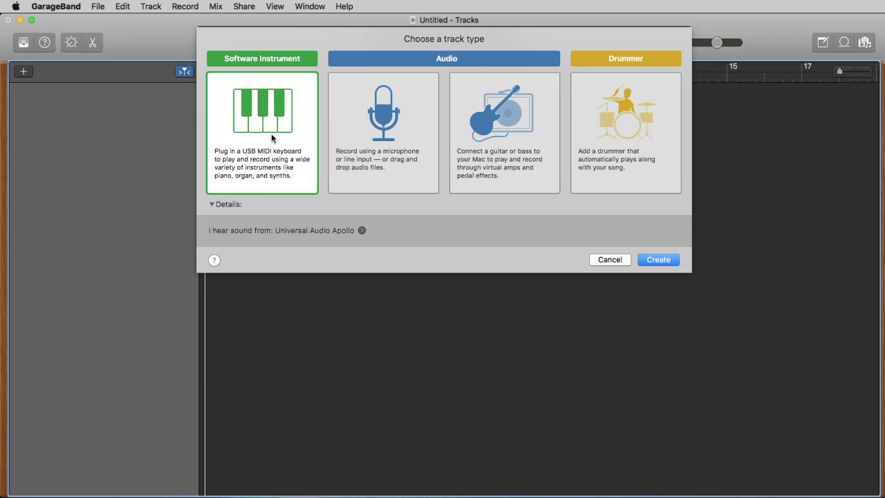
pyautogui.click(668, 266)
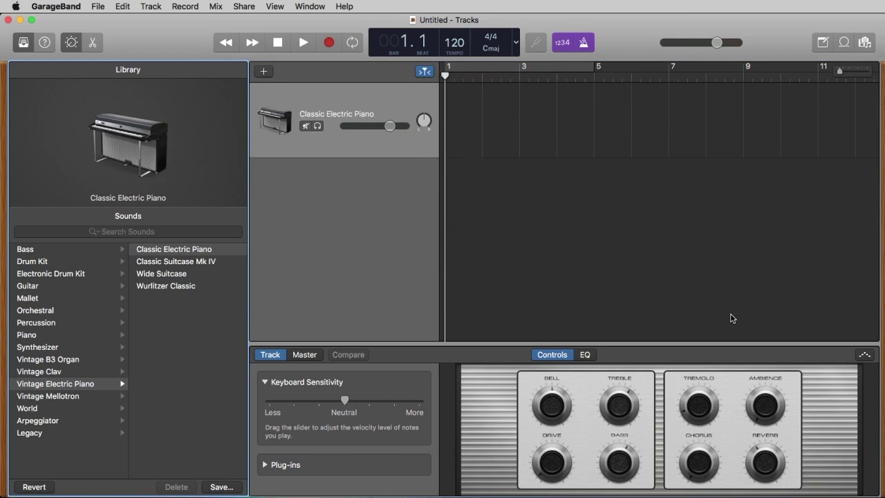
# Toggle the sound Library on and off a few times and leave it hidden
pyautogui.click(22, 47)
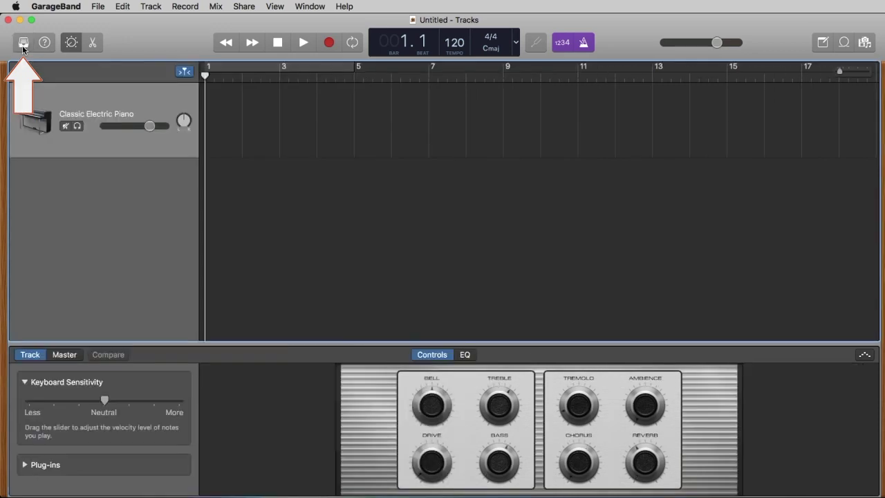
pyautogui.click(22, 45)
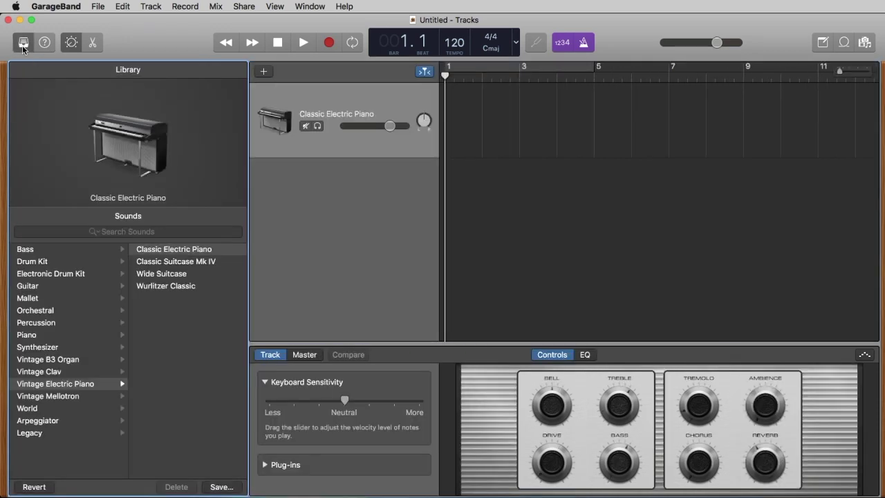
pyautogui.click(22, 45)
pyautogui.click(22, 45)
pyautogui.click(24, 45)
# Toggle the track's Smart Controls on and off and leave them hidden
pyautogui.click(73, 44)
pyautogui.click(74, 43)
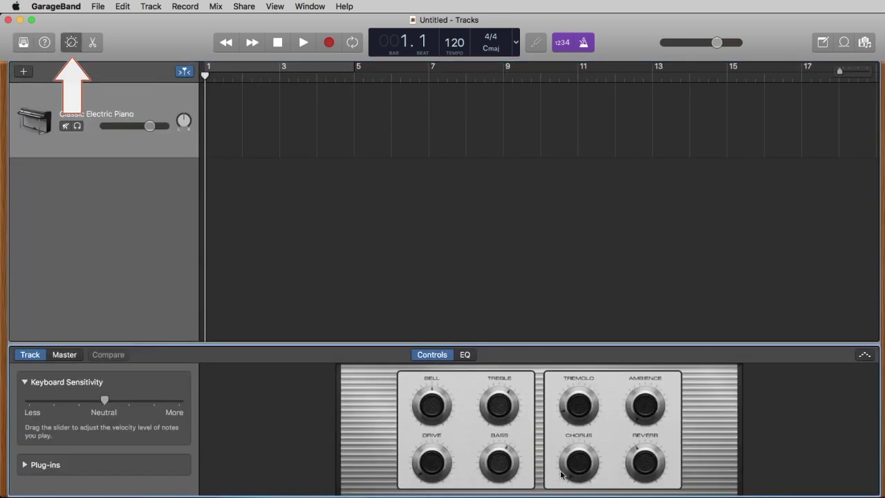
pyautogui.click(69, 44)
# Look at the track's editor in Score and Piano Roll views, then close the editor
pyautogui.click(95, 44)
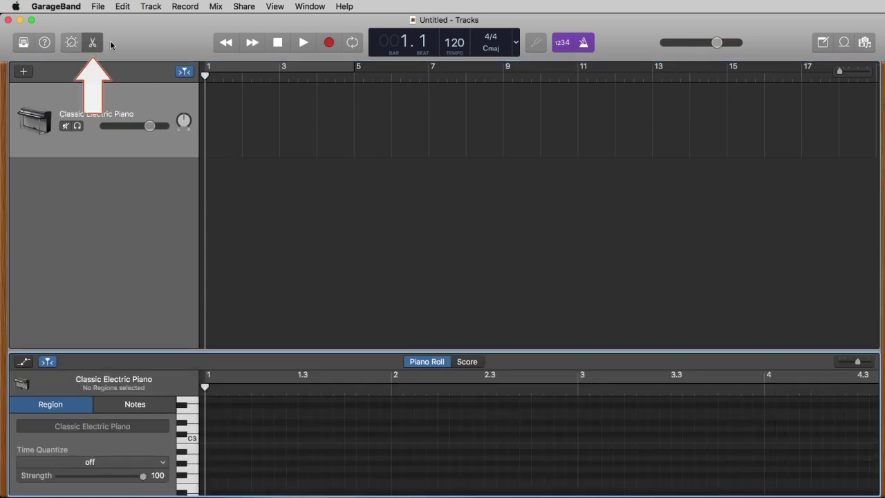
pyautogui.click(468, 362)
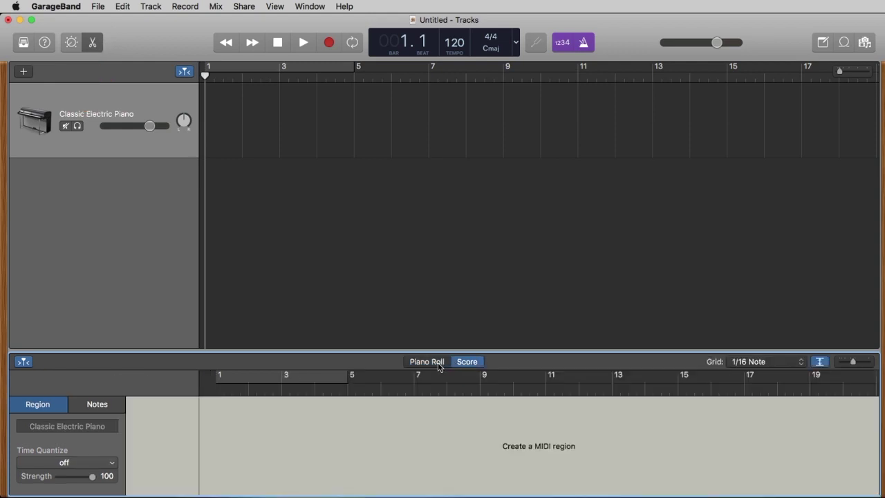
pyautogui.click(434, 362)
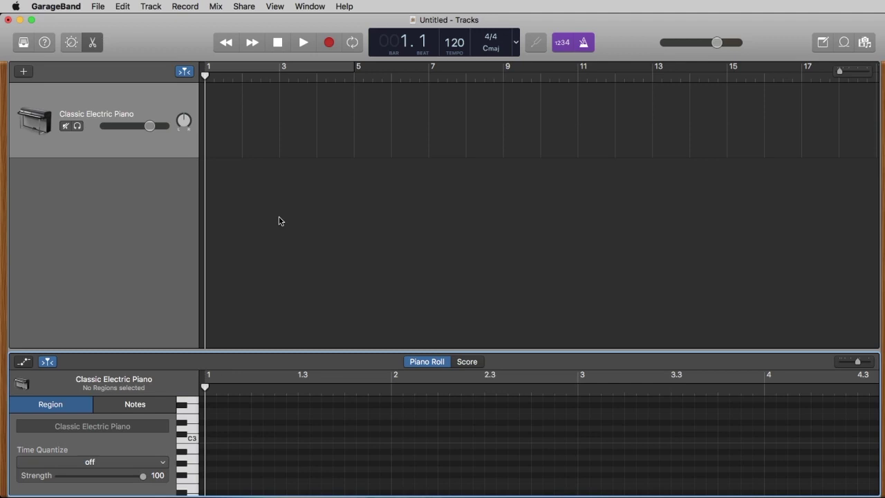
pyautogui.click(92, 43)
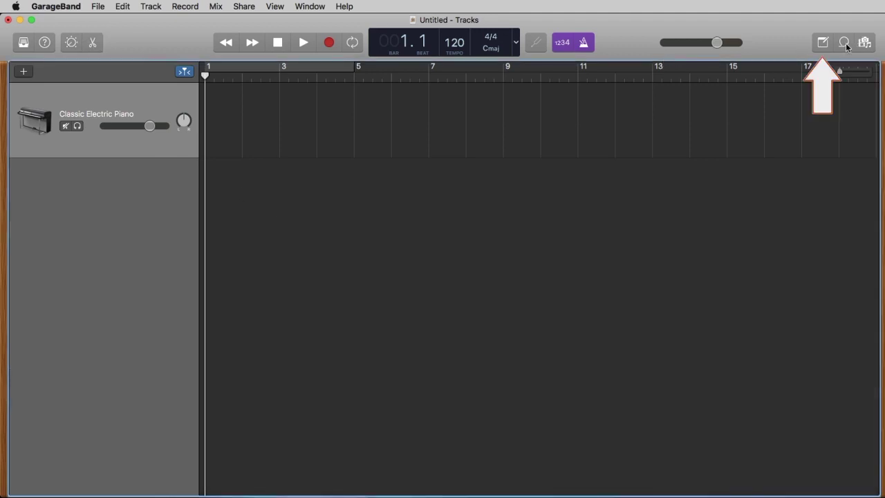
# Show the Note Pad and the Loop Browser one after the other, closing each again
pyautogui.click(822, 43)
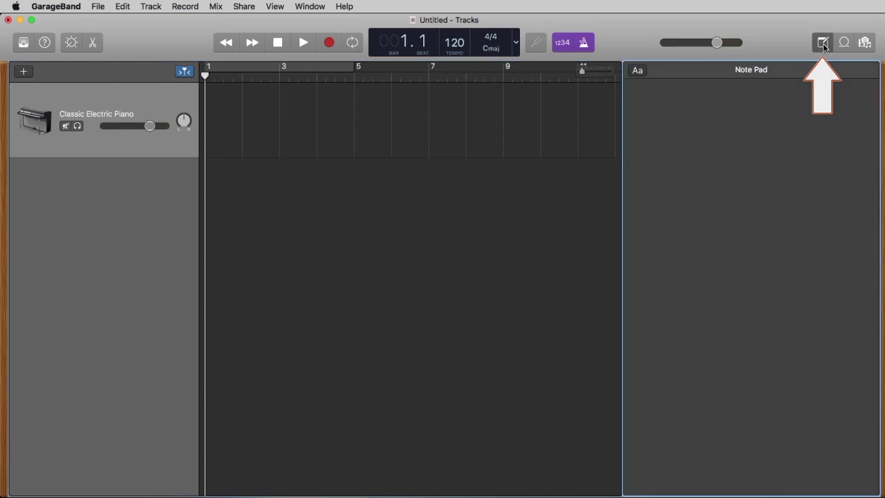
pyautogui.click(823, 43)
pyautogui.click(845, 44)
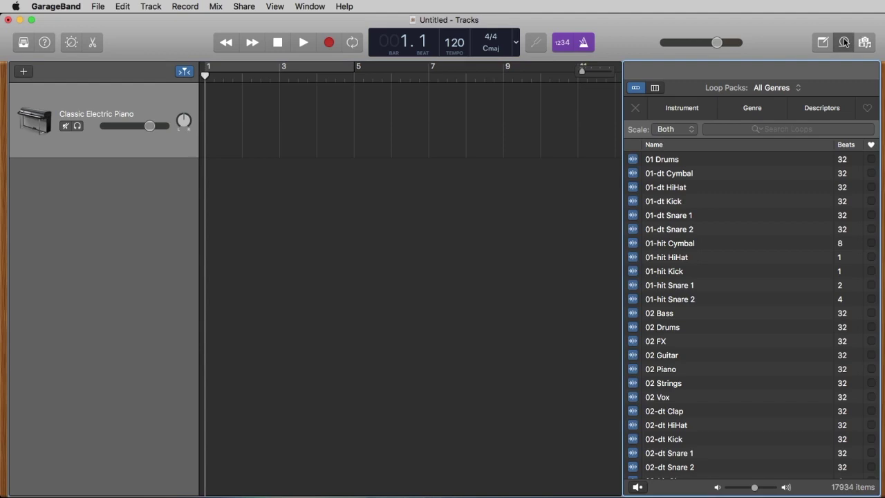
pyautogui.click(845, 43)
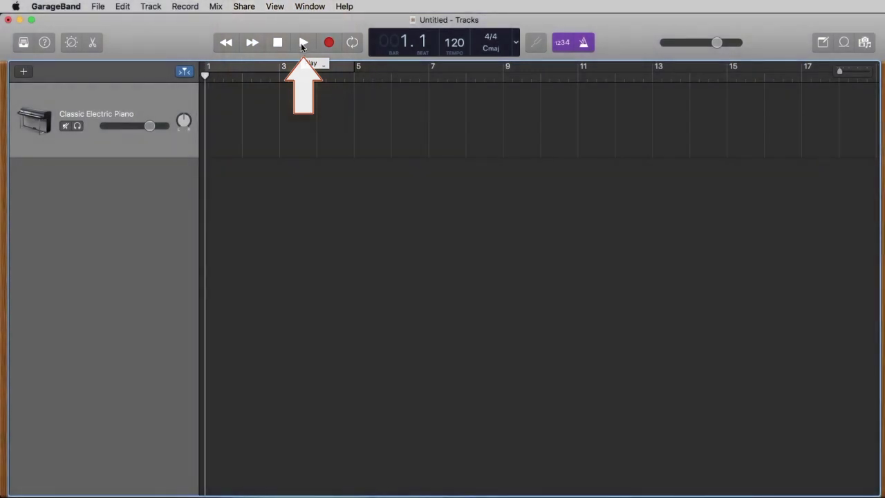
# Play the project while switching the metronome off and on again, then stop and return to bar 1
pyautogui.click(303, 44)
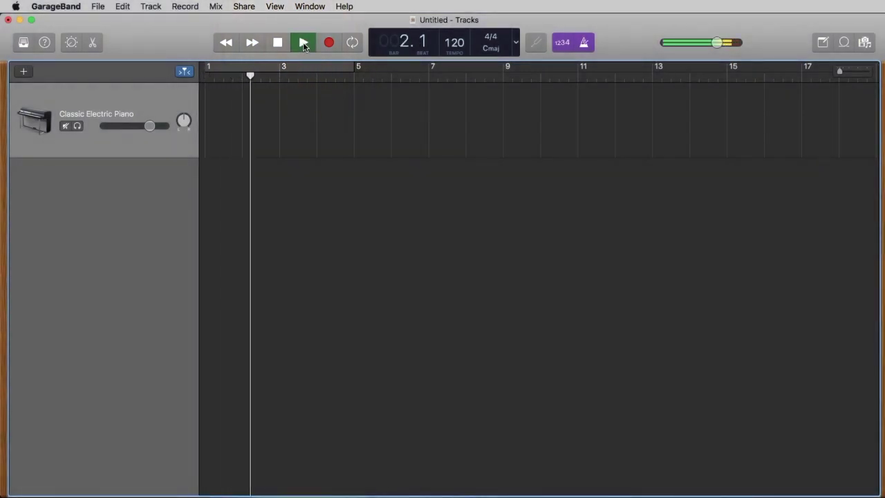
pyautogui.click(585, 43)
pyautogui.click(586, 44)
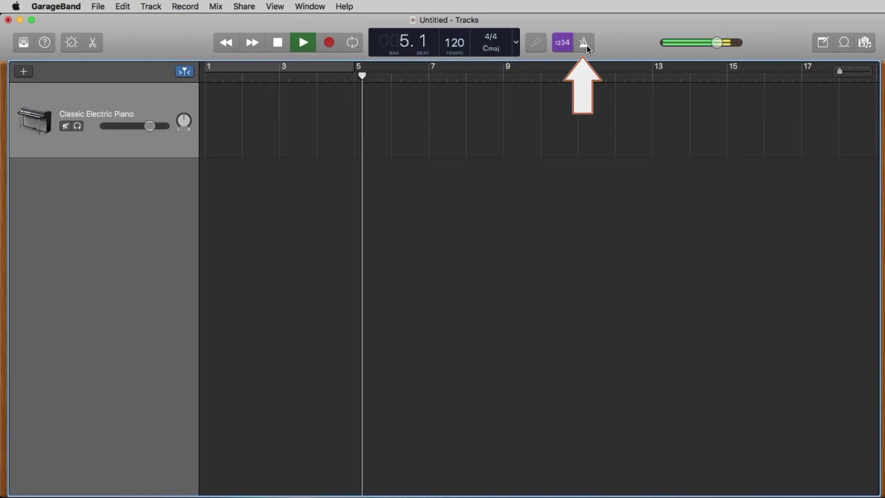
pyautogui.click(280, 44)
pyautogui.click(280, 43)
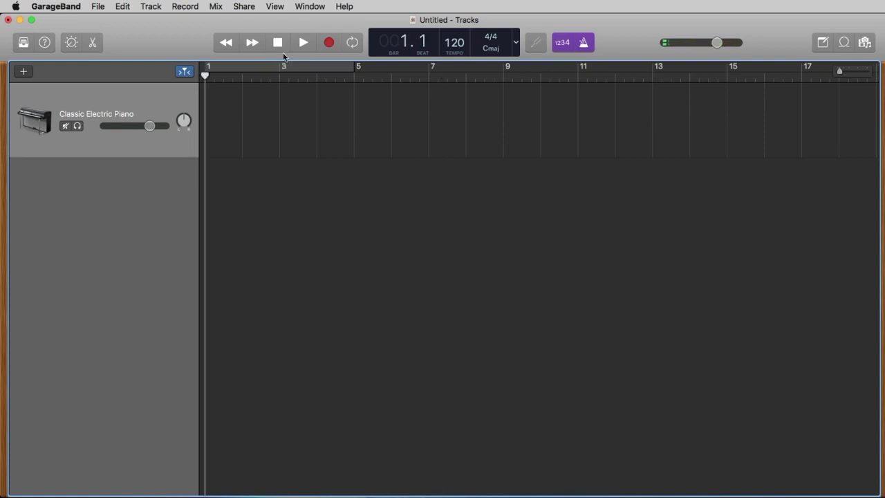
# Start and stop playback several times to try out the transport controls
pyautogui.click(302, 44)
pyautogui.click(302, 44)
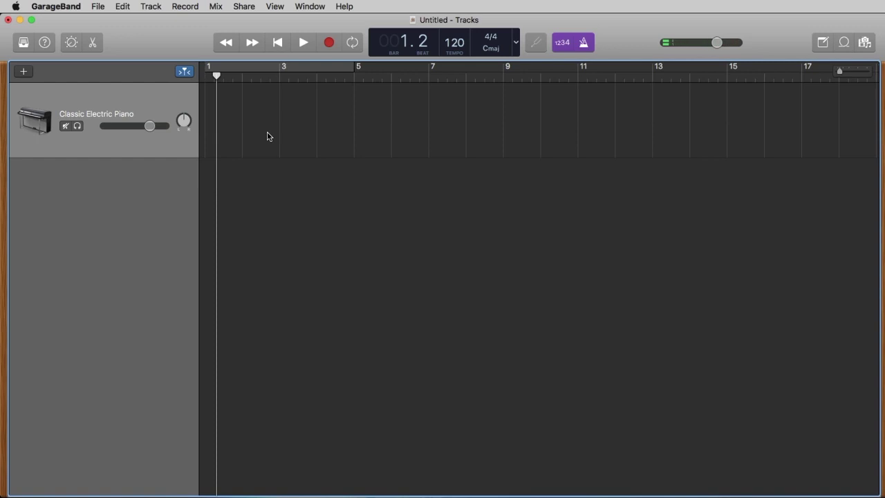
pyautogui.press('space')
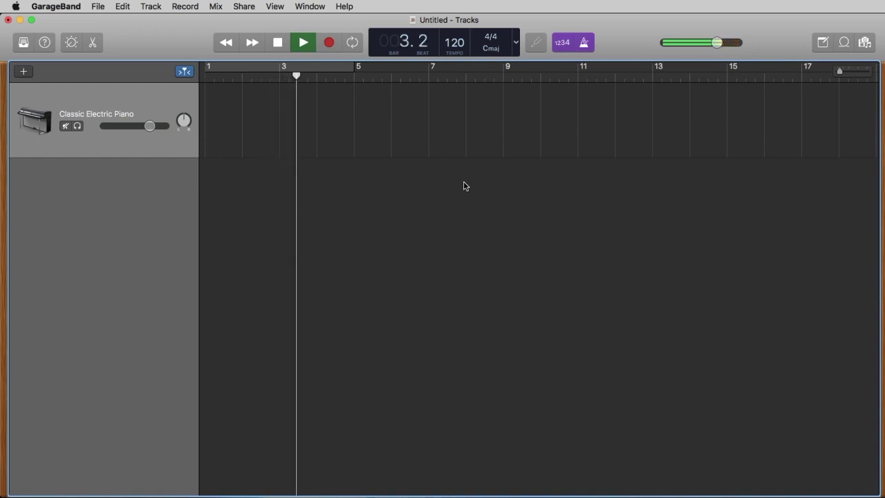
pyautogui.press('space')
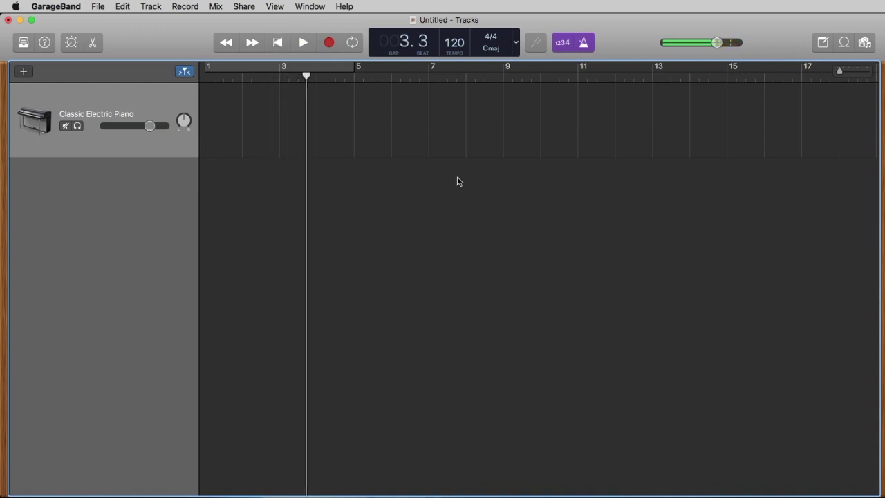
pyautogui.click(278, 43)
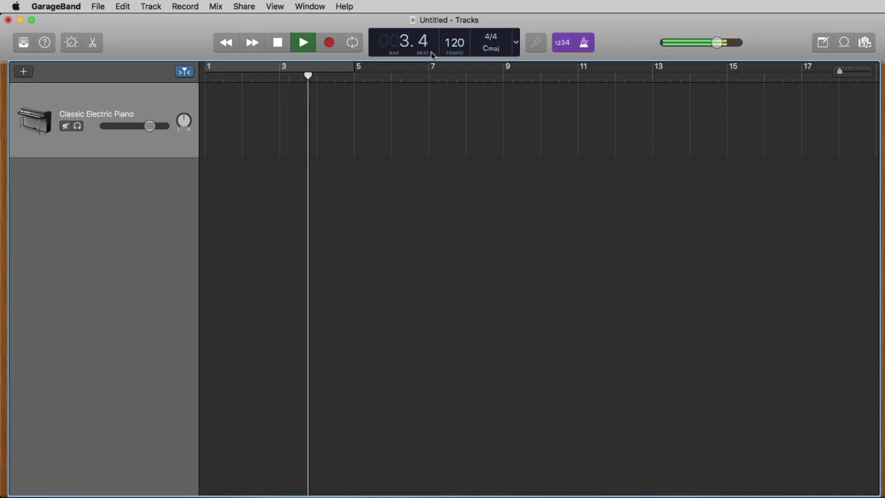
pyautogui.press('space')
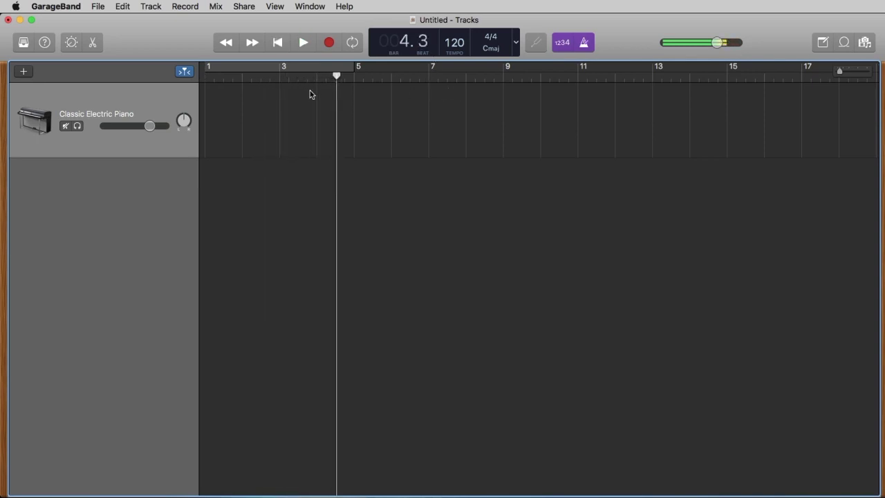
# Move the playhead back to bar 1 and listen briefly to the metronome at the default tempo
pyautogui.moveTo(335, 78); pyautogui.dragTo(207, 85)
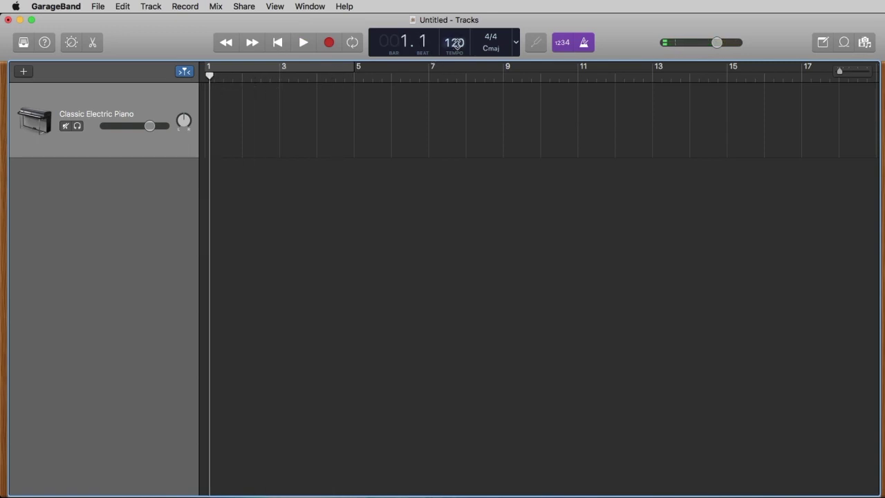
pyautogui.click(304, 43)
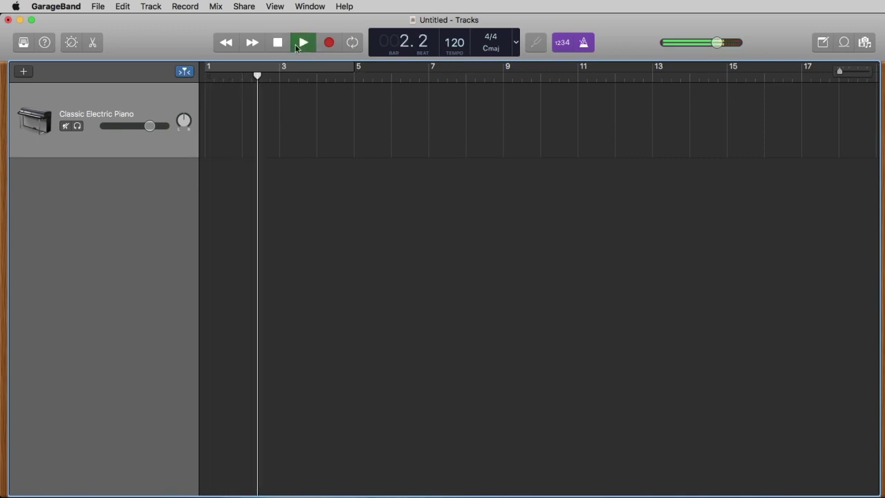
pyautogui.press('space')
# Lower the project tempo to 90 and play the metronome to hear it
pyautogui.moveTo(454, 43); pyautogui.dragTo(454, 114)
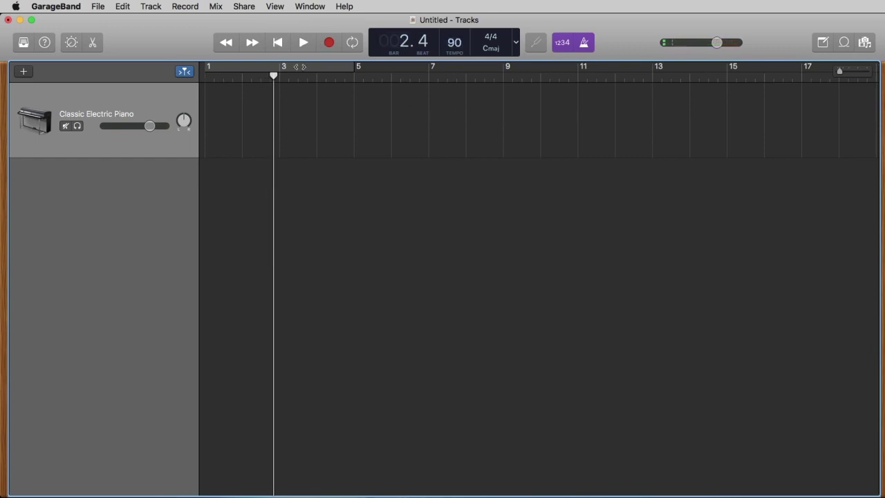
pyautogui.click(305, 44)
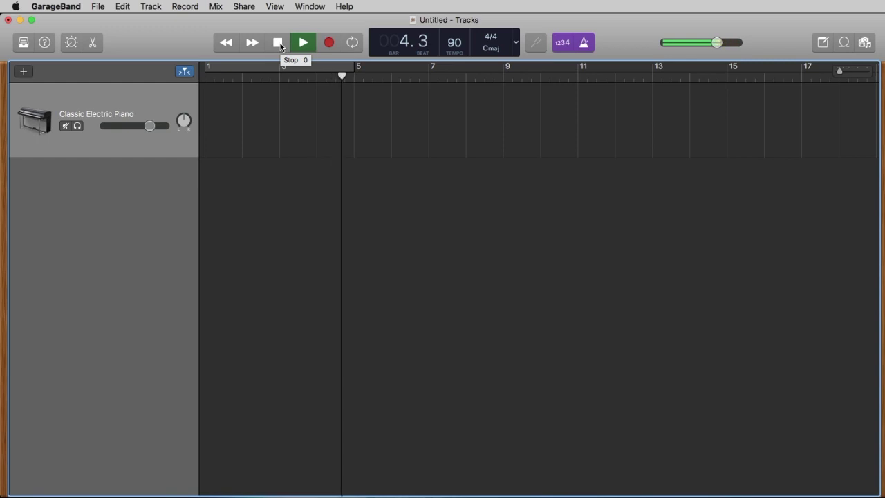
pyautogui.click(280, 45)
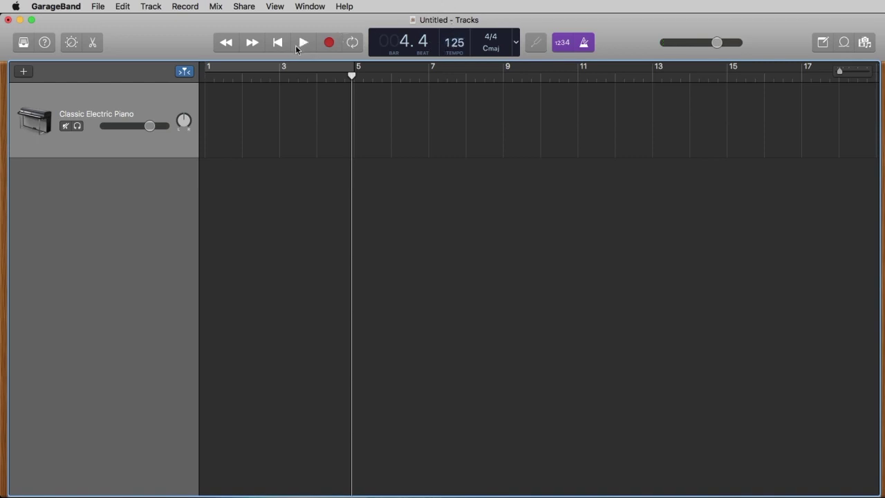
# Set the project tempo to 125, play the metronome to check it, and return the playhead to bar 1
pyautogui.moveTo(454, 43); pyautogui.dragTo(454, 38)
pyautogui.doubleClick(454, 44)
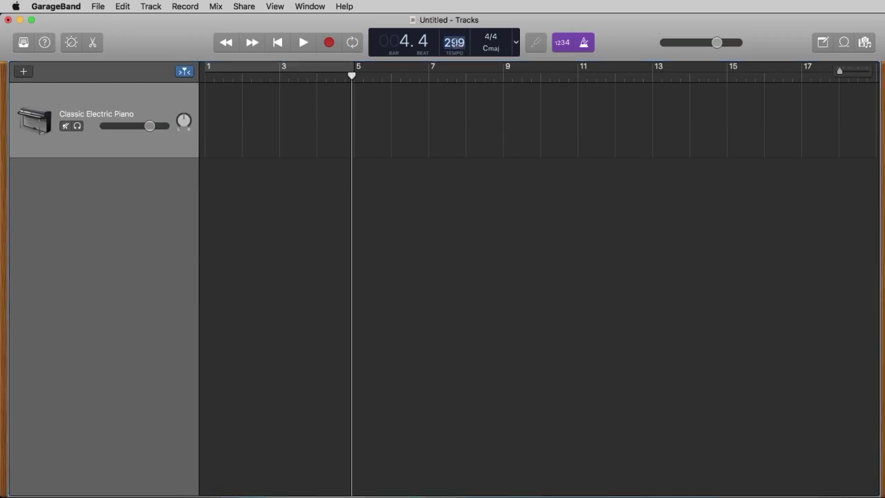
pyautogui.write('125')
pyautogui.click(304, 47)
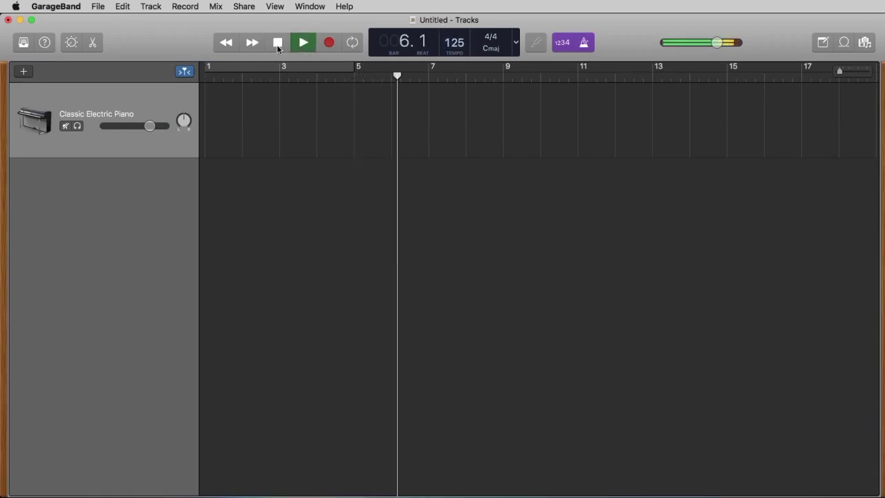
pyautogui.click(277, 44)
pyautogui.click(277, 45)
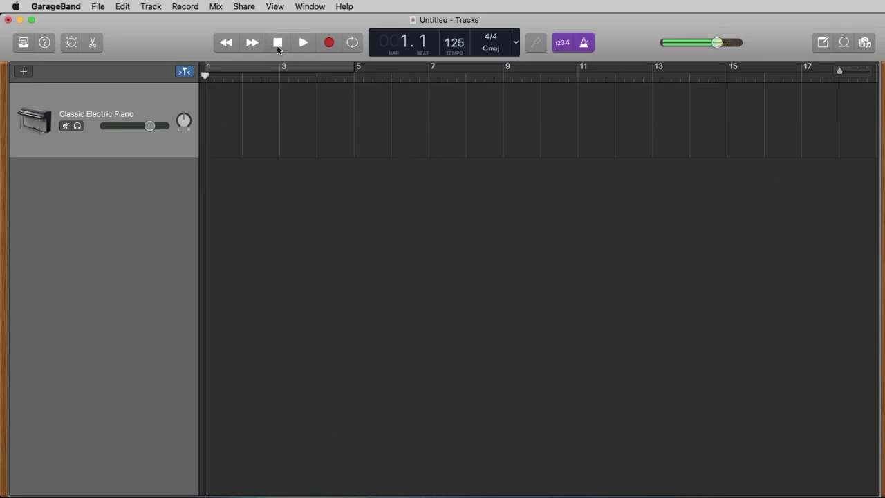
# Create an empty MIDI region at bar 1 and change the track's sound to the Modern Club electronic drum kit
pyautogui.rightClick(219, 103)
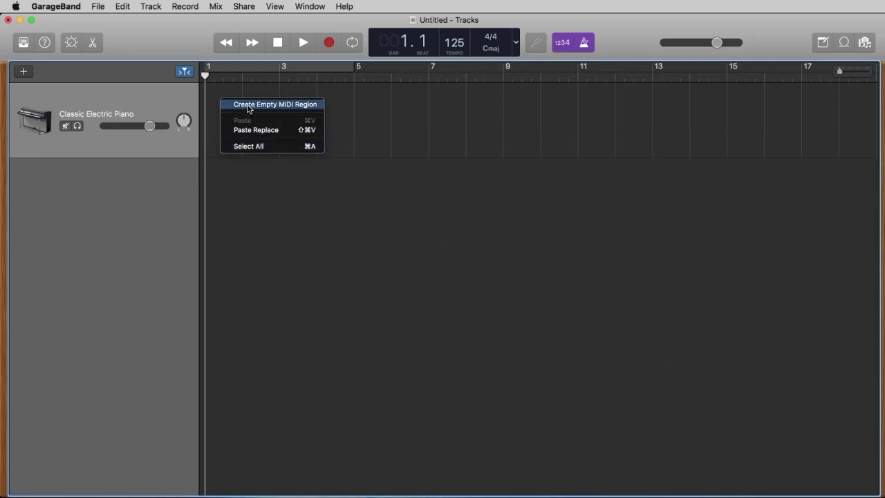
pyautogui.click(248, 108)
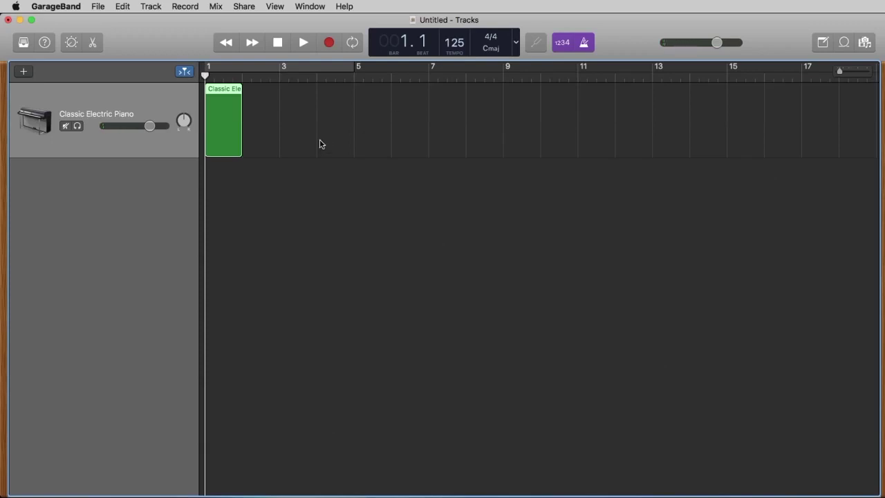
pyautogui.click(22, 43)
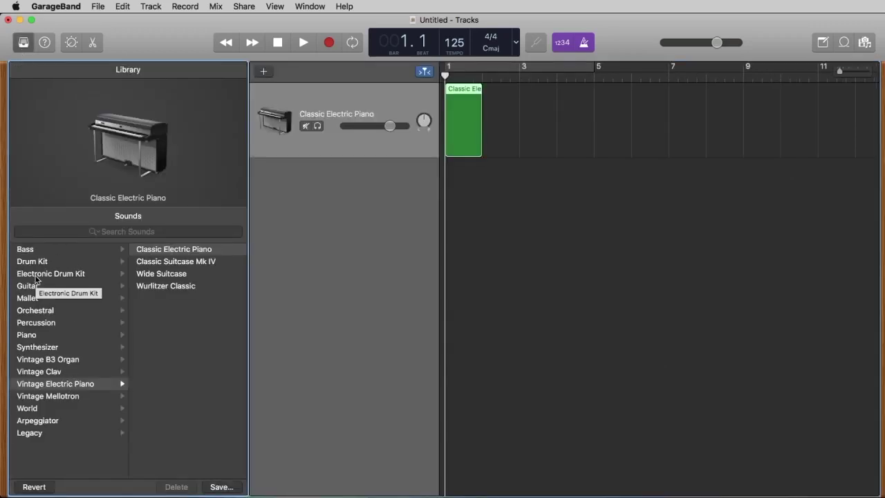
pyautogui.click(39, 275)
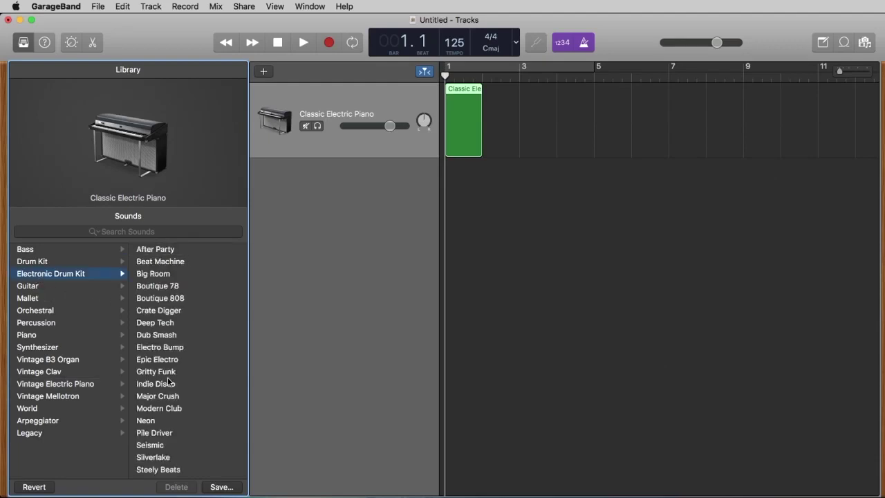
pyautogui.click(167, 408)
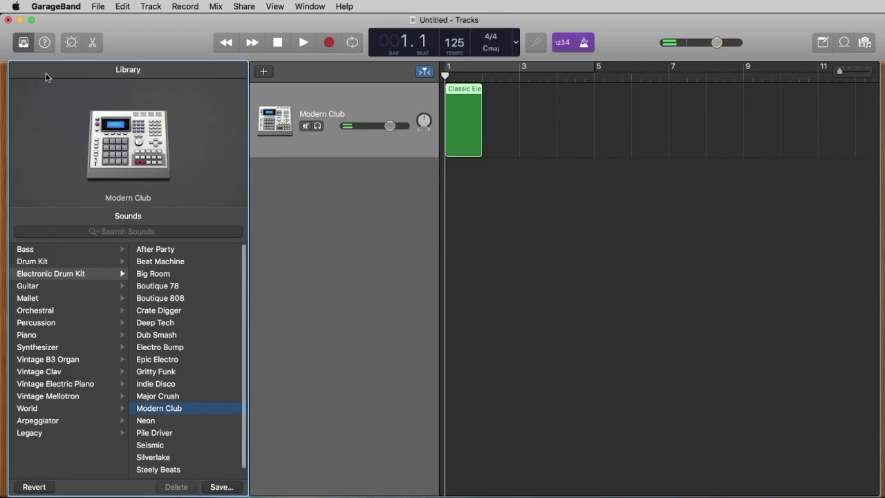
pyautogui.click(26, 43)
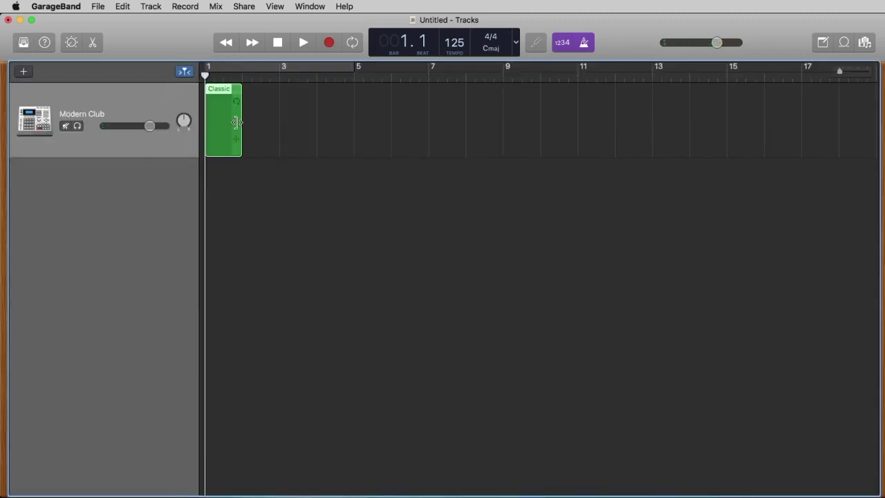
# Open the empty region in the Piano Roll and enlarge the editor to show the keys around C1
pyautogui.press('e')
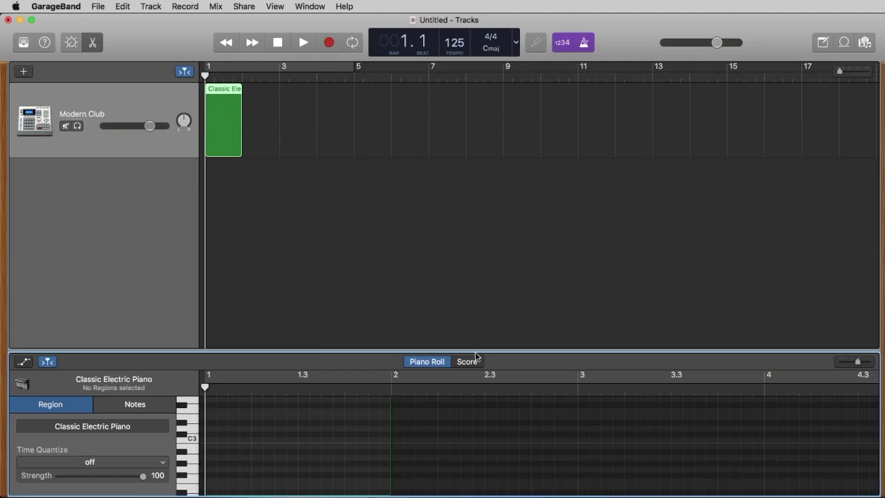
pyautogui.moveTo(475, 351); pyautogui.dragTo(470, 244)
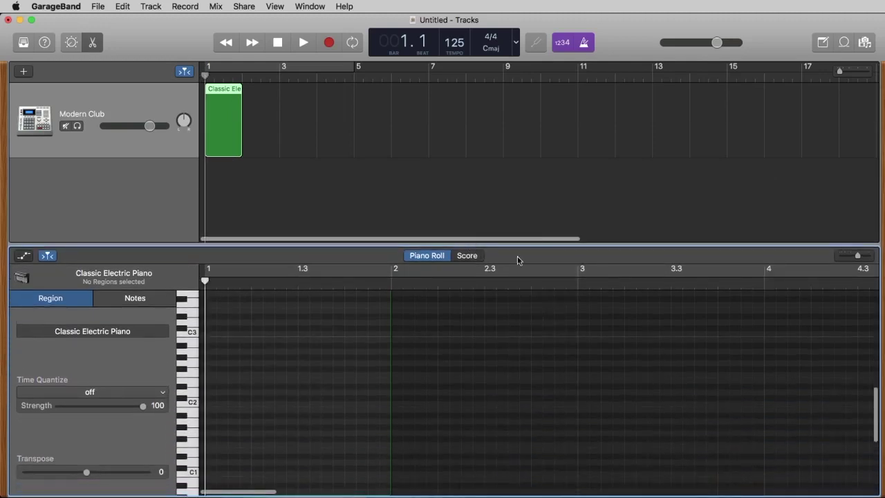
pyautogui.scroll(-1, 198, 453)
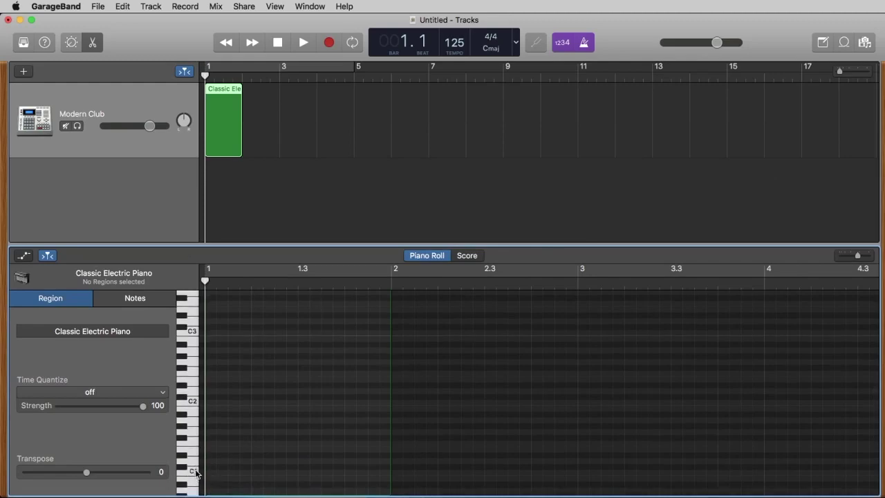
# Audition the Modern Club drum sounds on the keys from C1 up towards C2, ending on C1
pyautogui.click(192, 467)
pyautogui.click(192, 449)
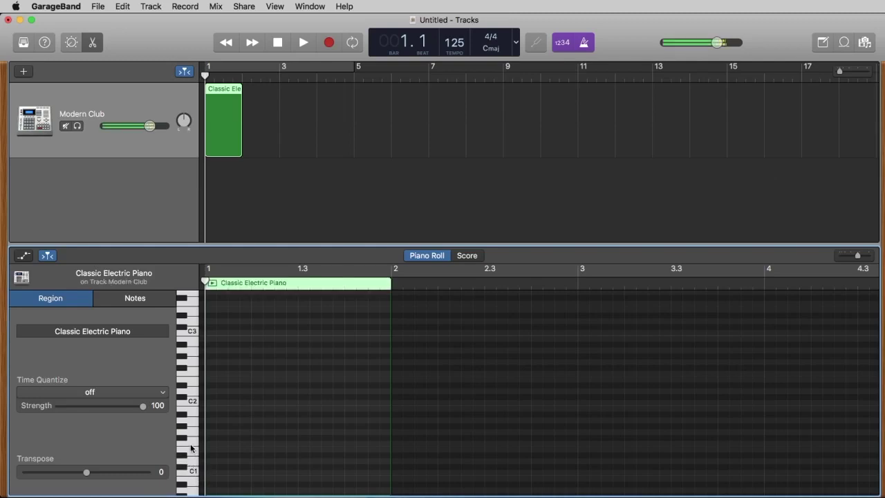
pyautogui.click(188, 432)
pyautogui.click(187, 413)
pyautogui.click(196, 472)
pyautogui.click(195, 472)
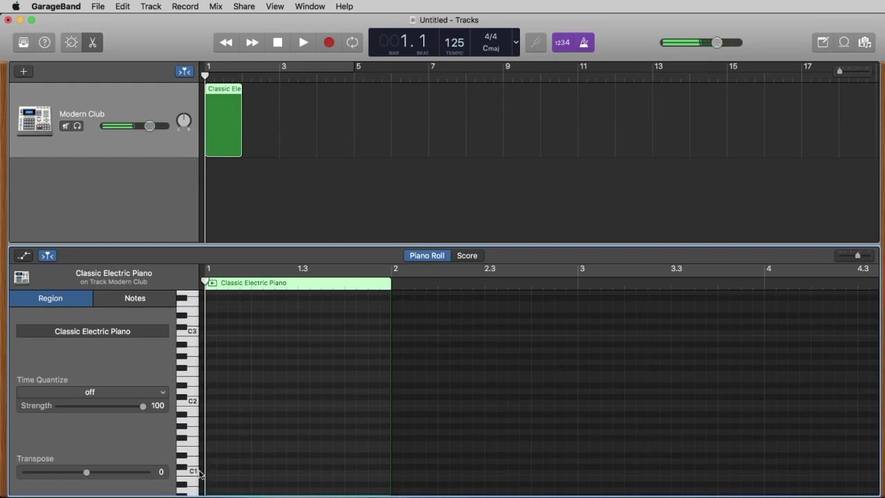
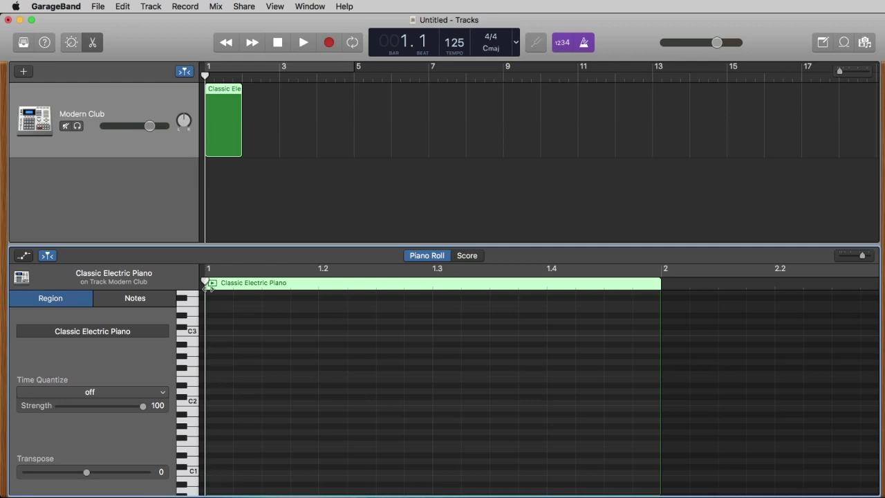
# Create a C1 note on the first beat of bar 1 and copy it to beat 1.2
pyautogui.rightClick(215, 477)
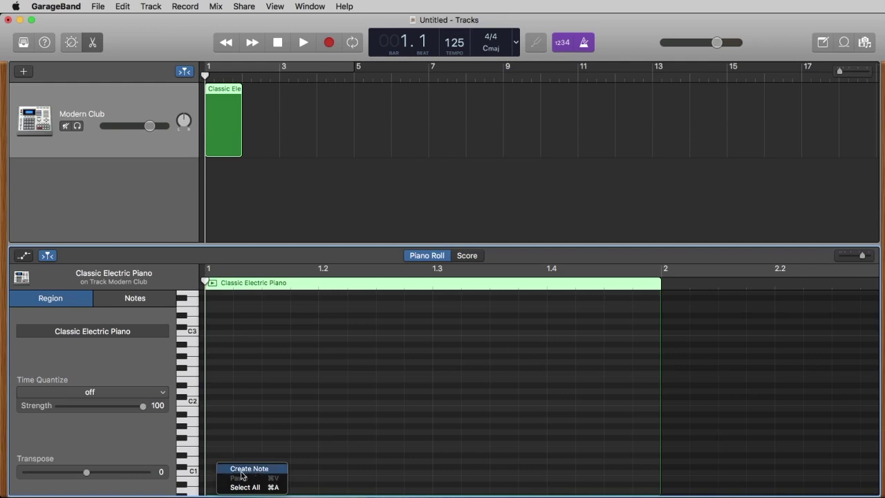
pyautogui.click(246, 469)
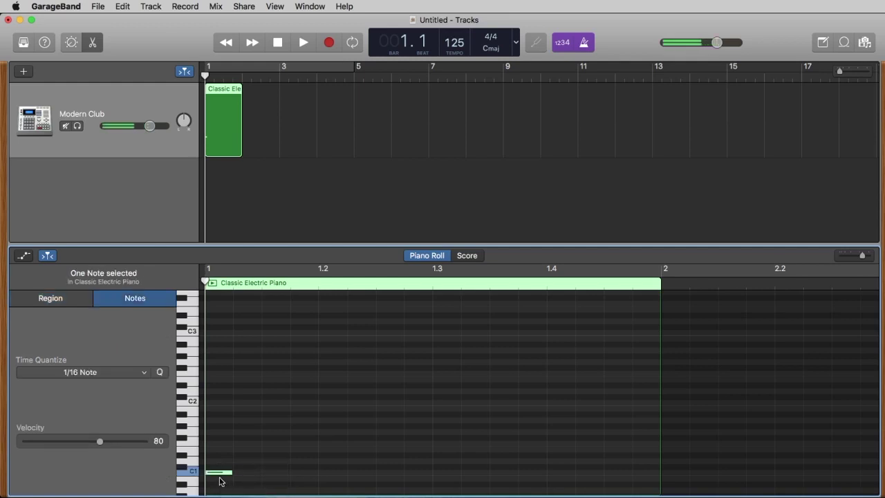
pyautogui.click(218, 474)
pyautogui.click(220, 475)
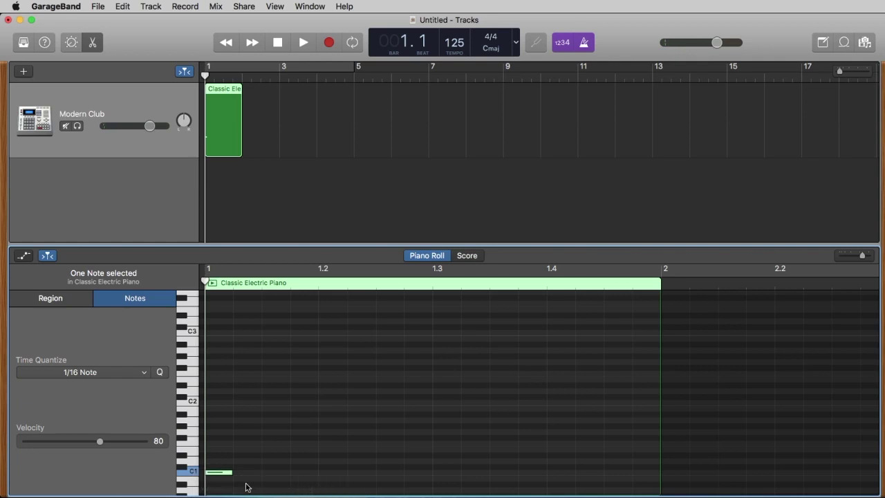
pyautogui.moveTo(215, 475); pyautogui.dragTo(333, 456)
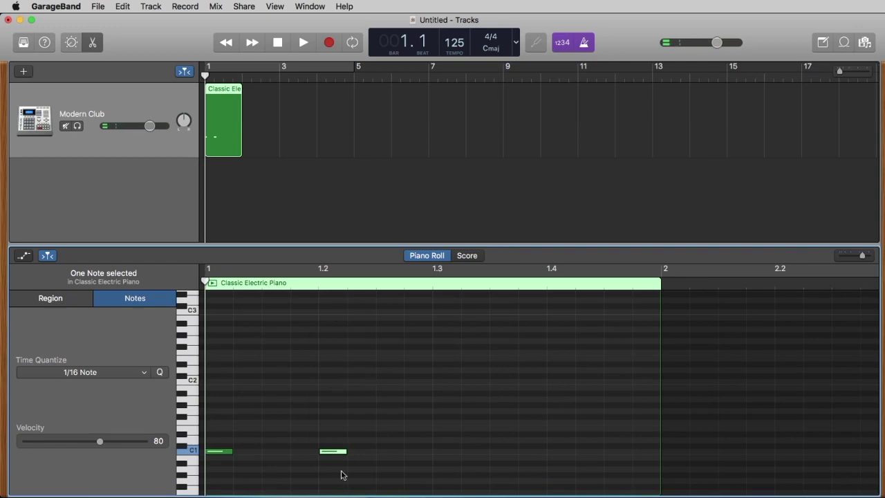
# Select both C1 notes and copy them to beats 1.3 and 1.4
pyautogui.moveTo(215, 423); pyautogui.dragTo(360, 360)
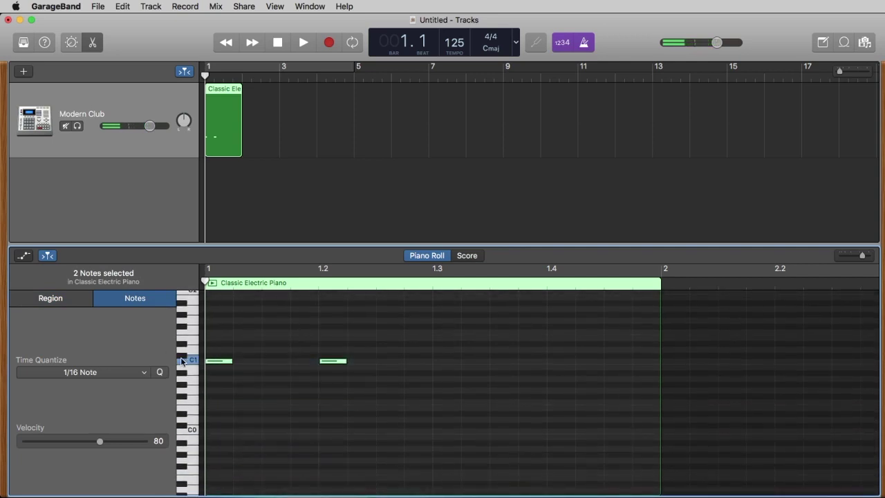
pyautogui.moveTo(218, 365)
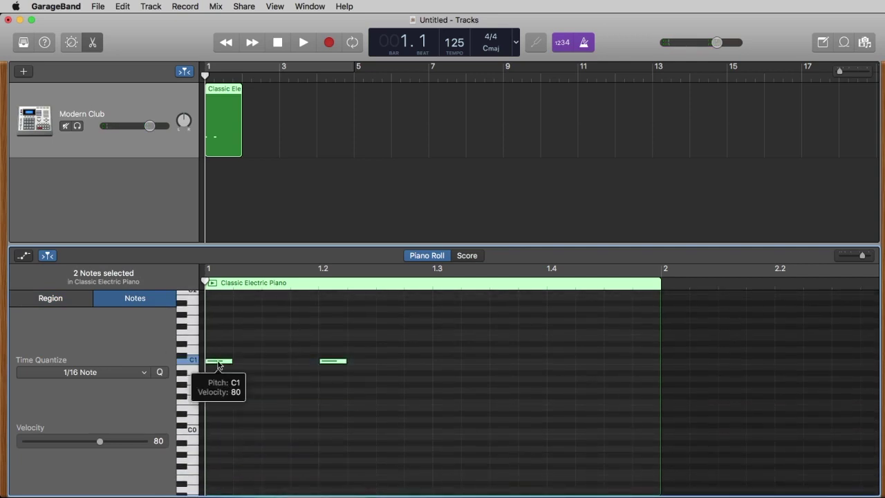
pyautogui.moveTo(218, 364); pyautogui.dragTo(445, 362)
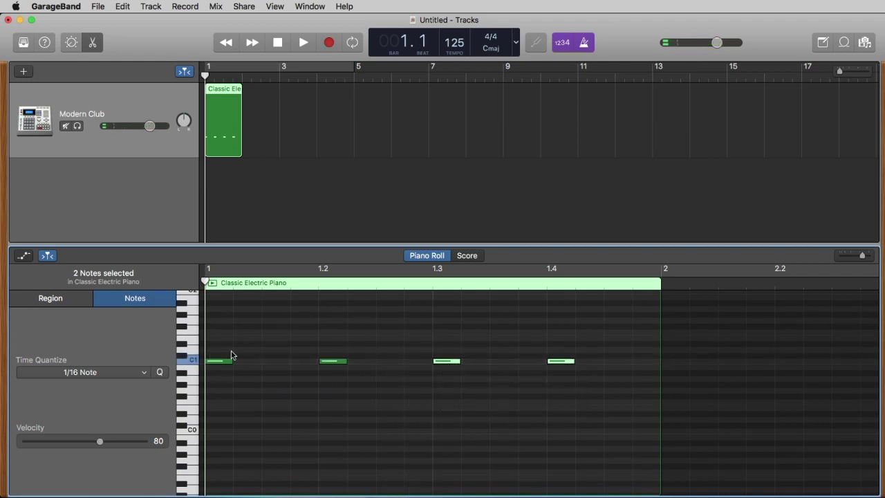
# Play the four-note C1 pattern with the metronome and return the playhead to bar 1
pyautogui.press('space')
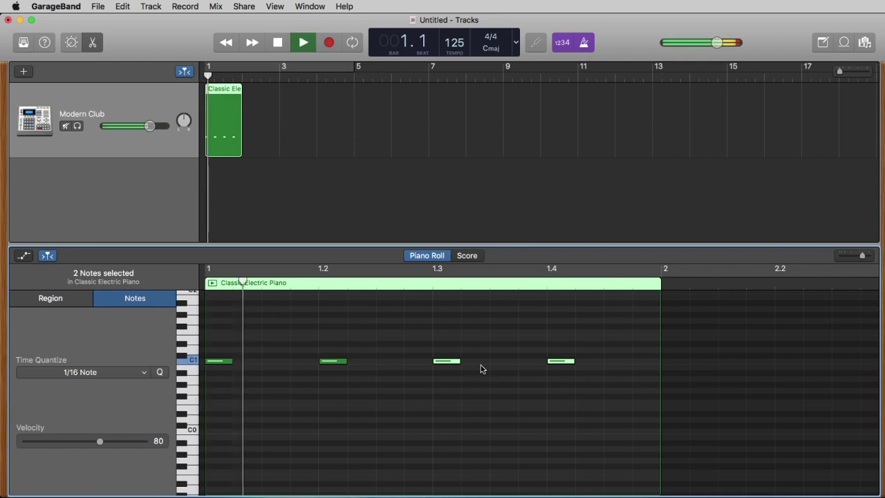
pyautogui.press('space')
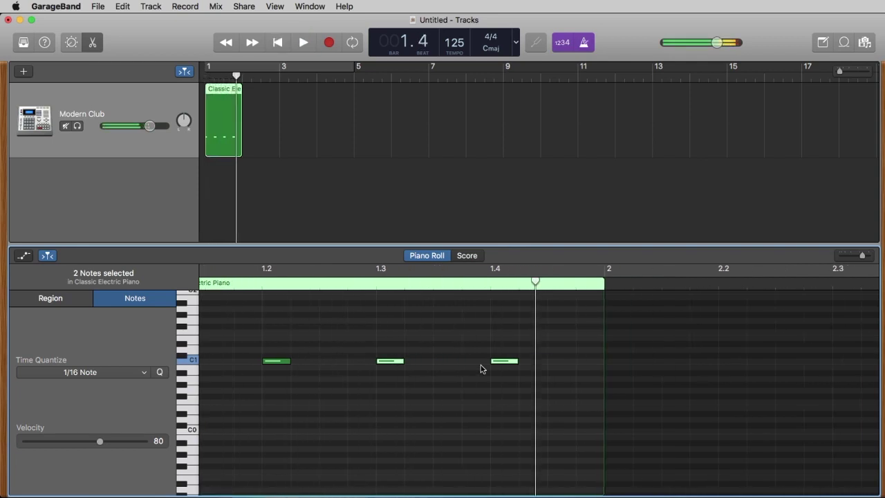
pyautogui.moveTo(534, 282); pyautogui.dragTo(379, 300)
pyautogui.press('Return')
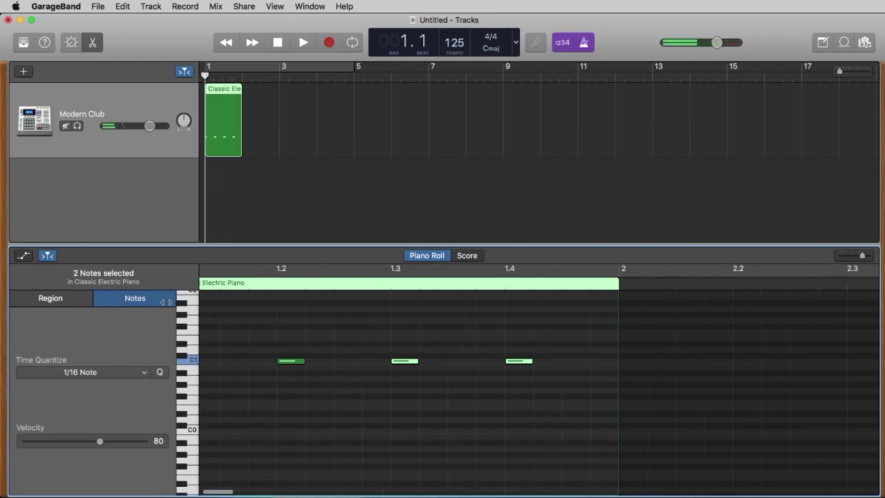
# Turn off the metronome and play the C1 pattern without it
pyautogui.click(586, 44)
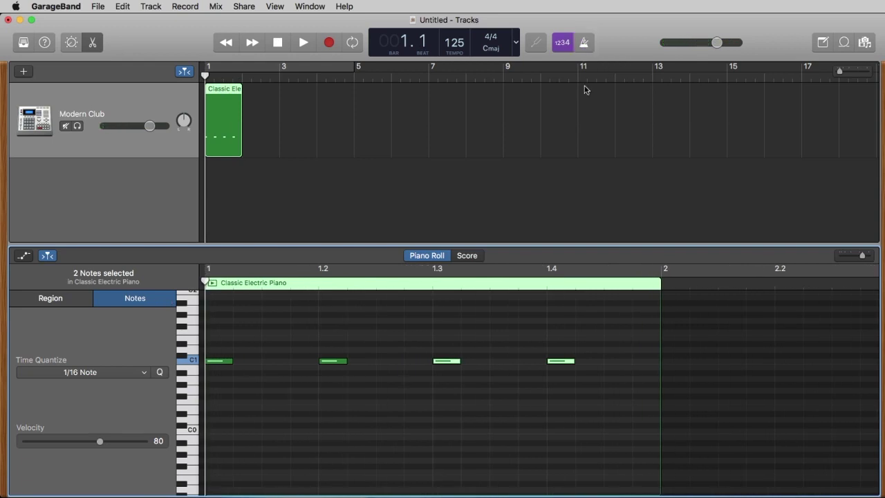
pyautogui.press('space')
pyautogui.press('space')
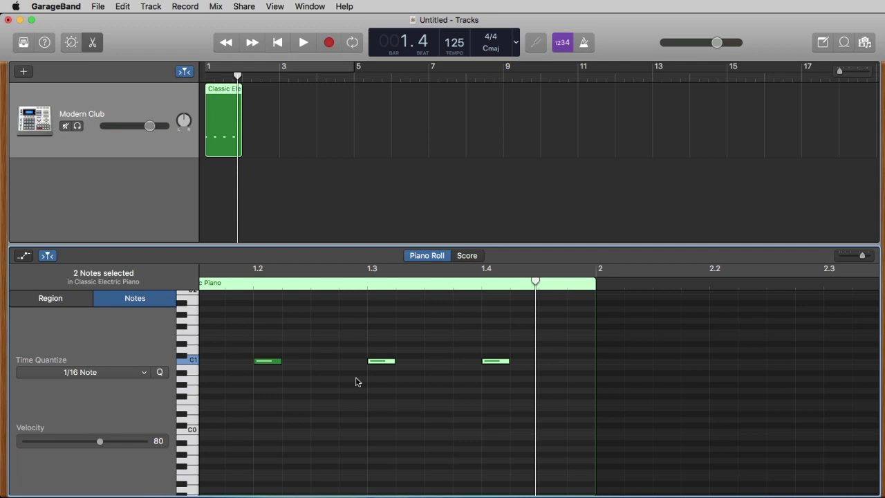
# Turn on cycle mode and play from bar 4 to hear playback loop back to bar 1
pyautogui.click(352, 43)
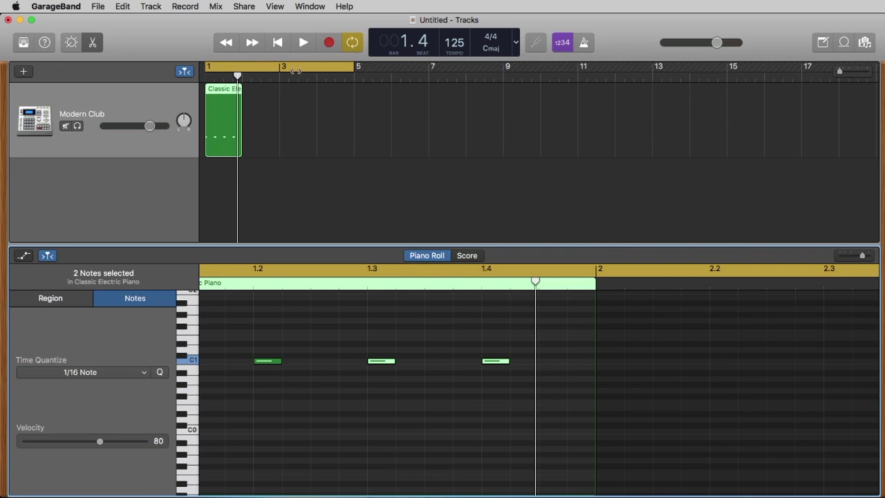
pyautogui.click(324, 79)
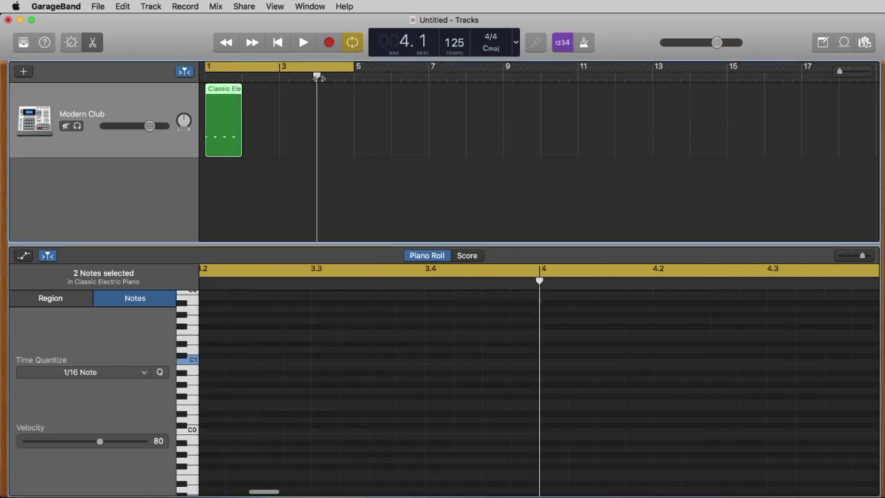
pyautogui.press('space')
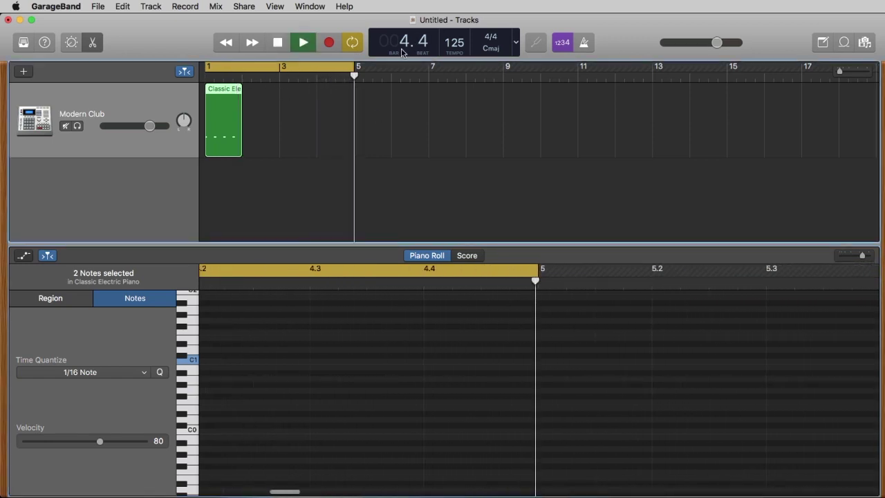
pyautogui.press('space')
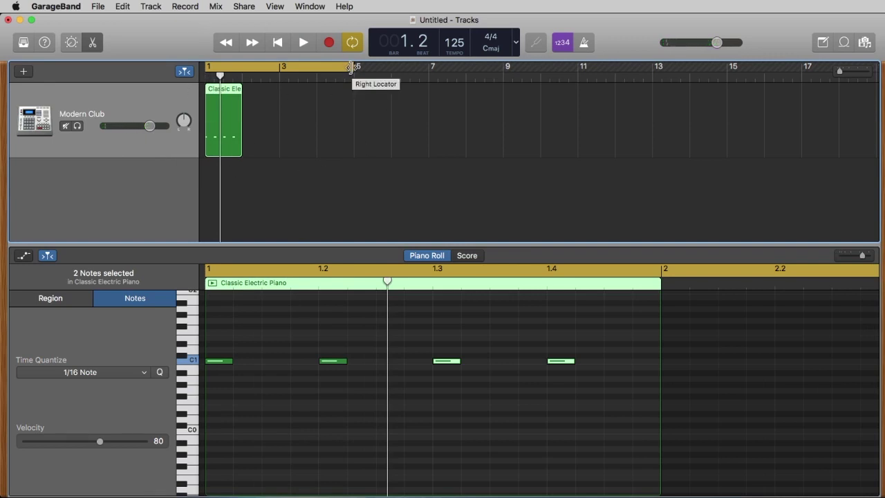
# Shorten the cycle area to bar 1 only and play the one-bar loop
pyautogui.moveTo(351, 68); pyautogui.dragTo(237, 92)
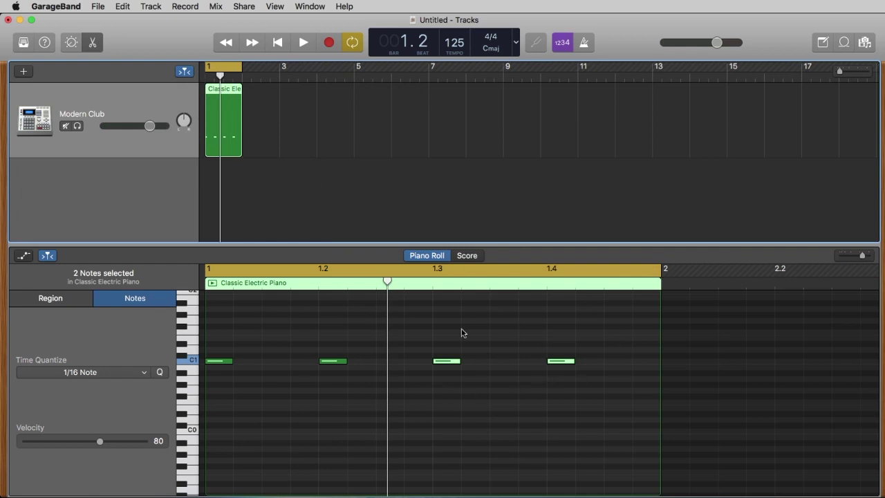
pyautogui.press('space')
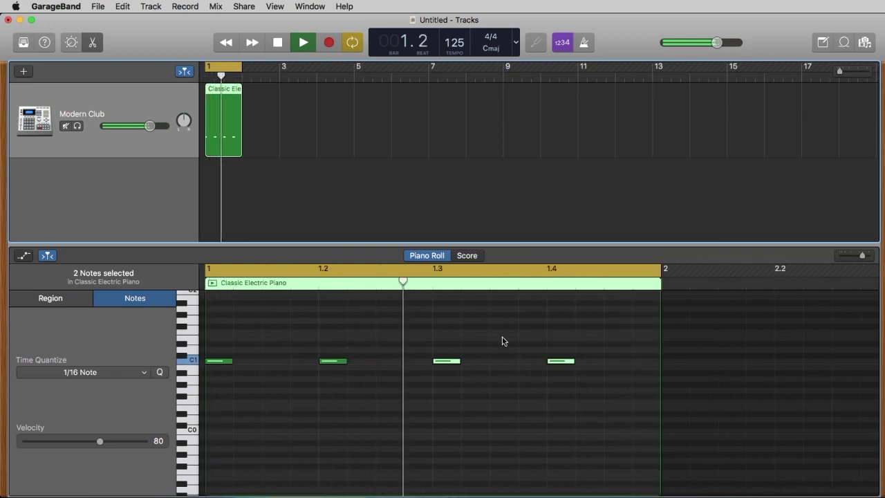
pyautogui.press('space')
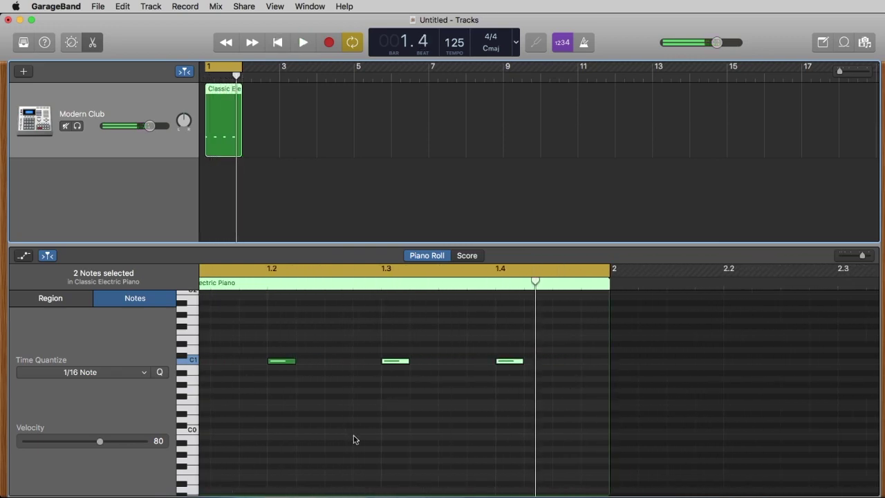
# Copy the C1 notes at beats 1.2 and 1.4 up to D1 and play the loop with the added drum sound
pyautogui.scroll(1, 392, 373)
pyautogui.hscroll(-3, 392, 373)
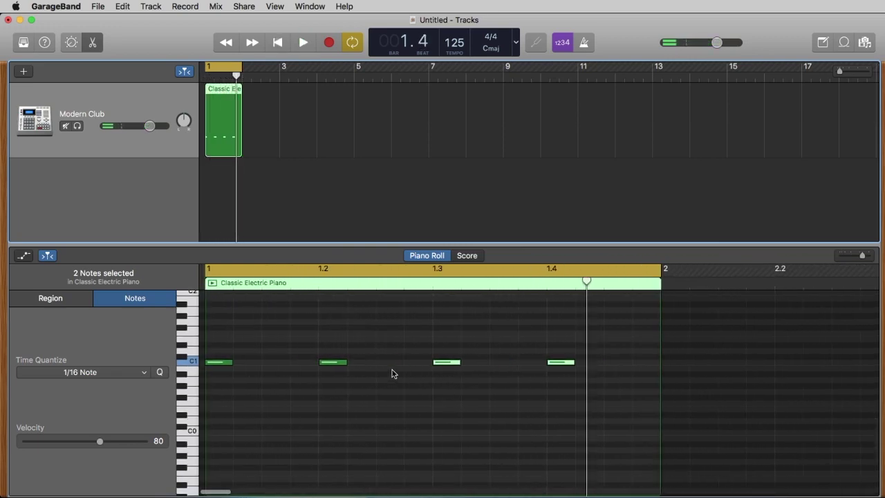
pyautogui.moveTo(329, 366)
pyautogui.click(194, 352)
pyautogui.moveTo(333, 364); pyautogui.dragTo(333, 353)
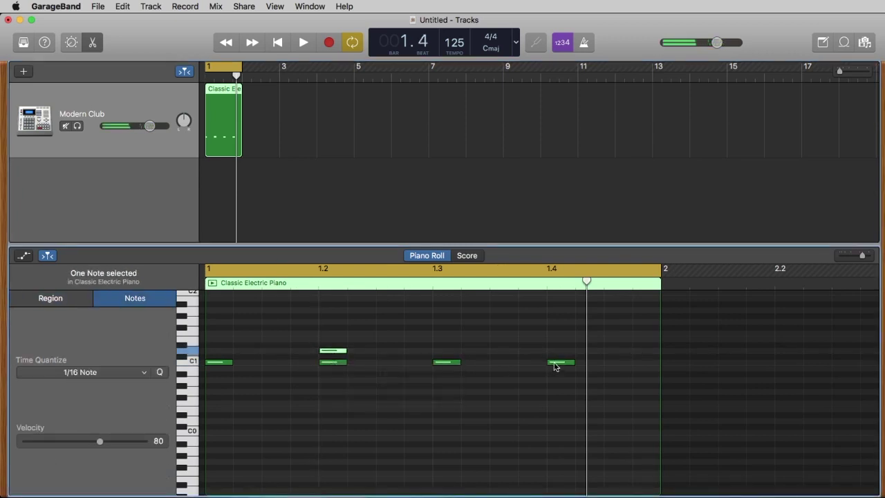
pyautogui.moveTo(563, 362)
pyautogui.moveTo(562, 363); pyautogui.dragTo(562, 350)
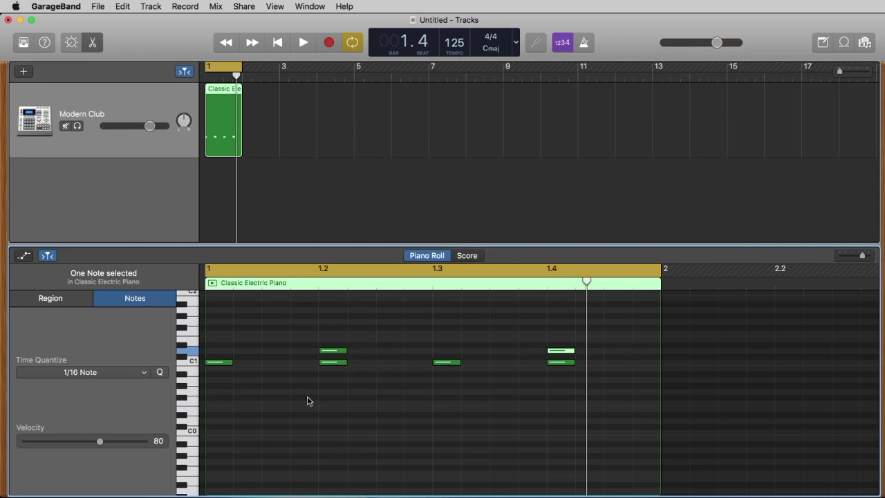
pyautogui.press('space')
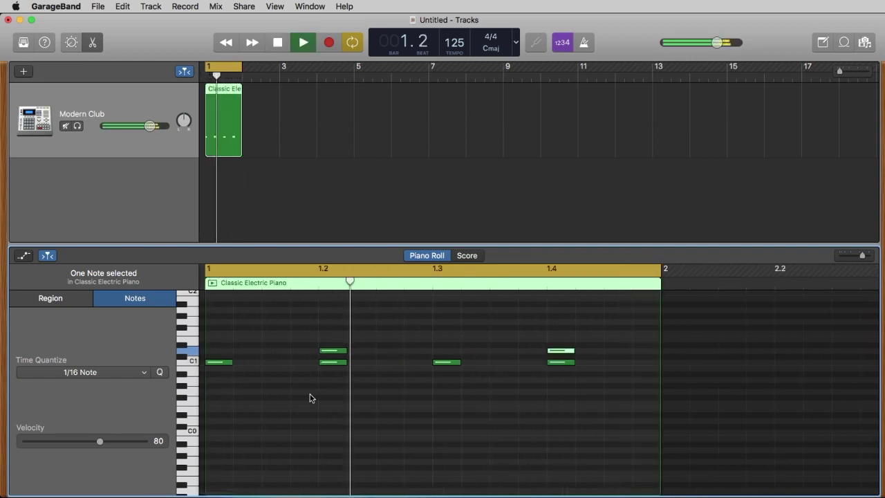
pyautogui.press('space')
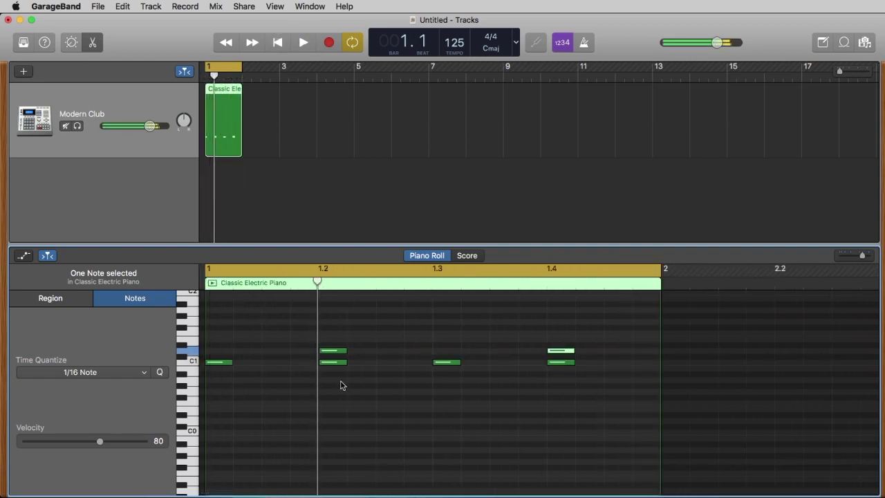
# Deselect the notes and audition other drum sounds on the keys above D1
pyautogui.click(388, 373)
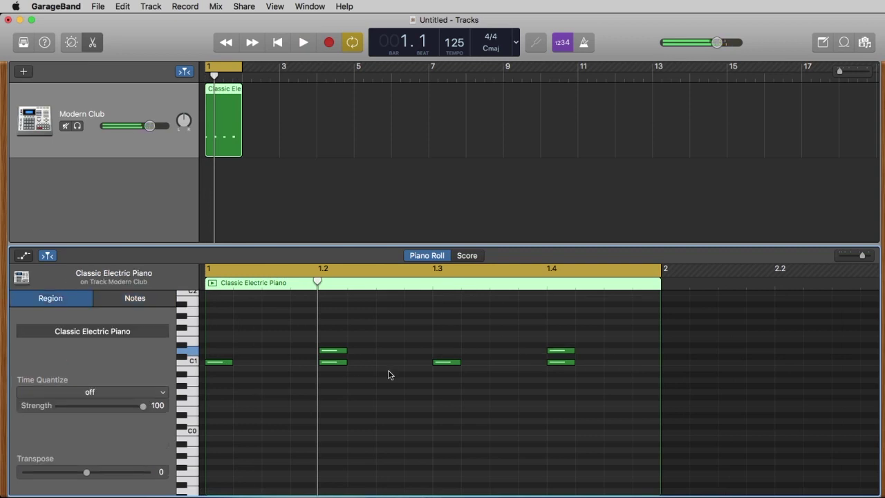
pyautogui.click(332, 356)
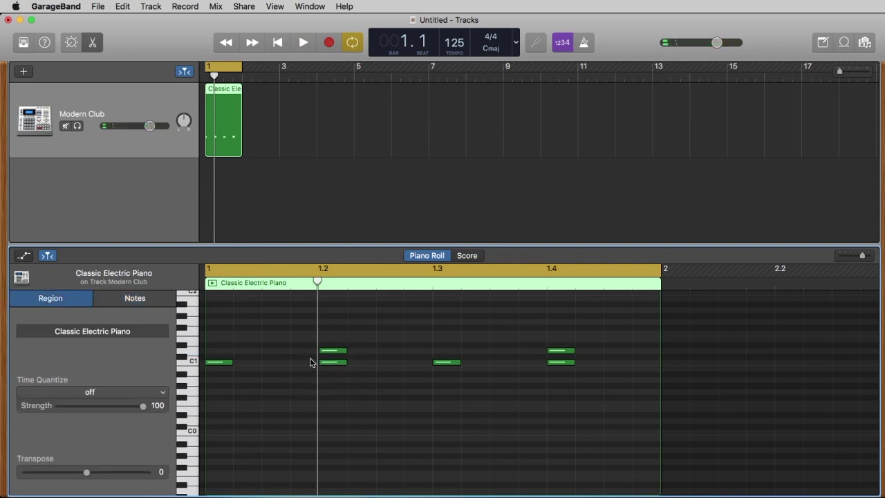
pyautogui.click(181, 346)
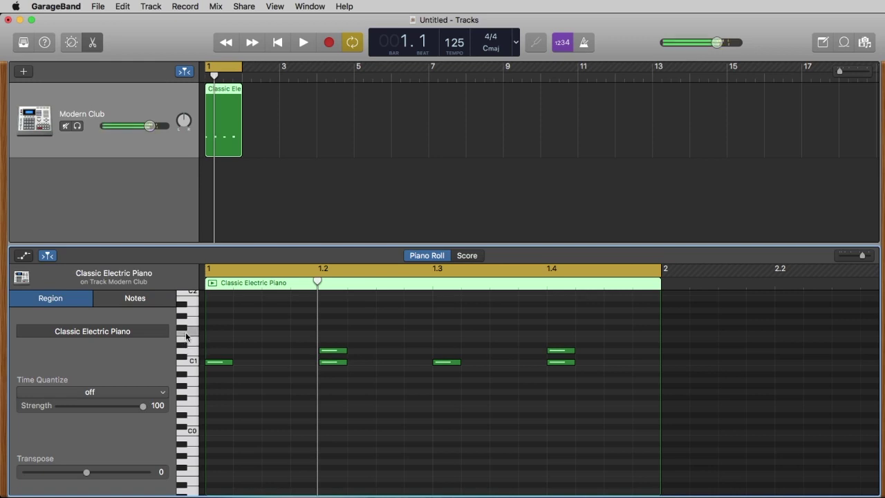
pyautogui.click(181, 328)
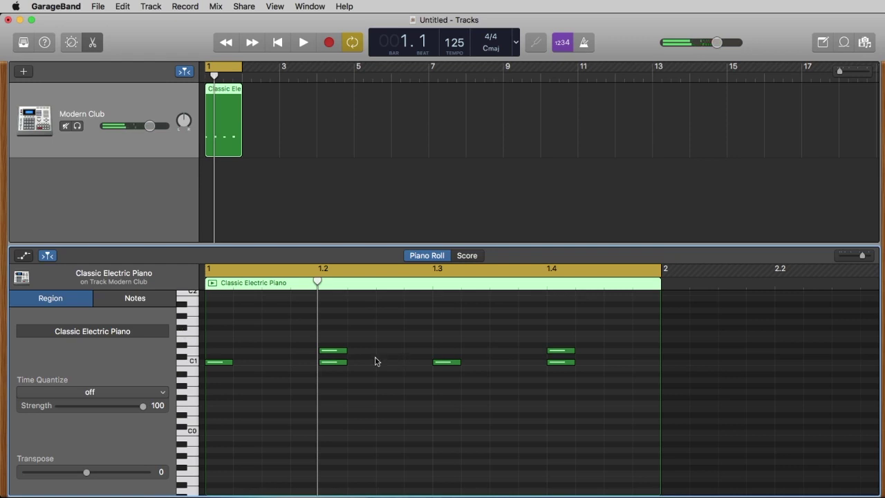
pyautogui.click(340, 355)
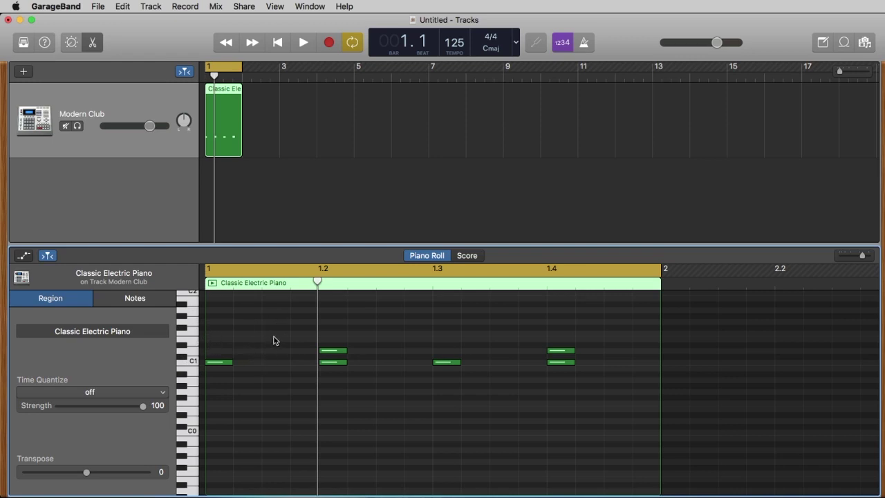
# Copy the D1 note at beat 1.2 up to F#1 on the offbeat before it and play the loop
pyautogui.moveTo(336, 353); pyautogui.dragTo(276, 329)
pyautogui.press('space')
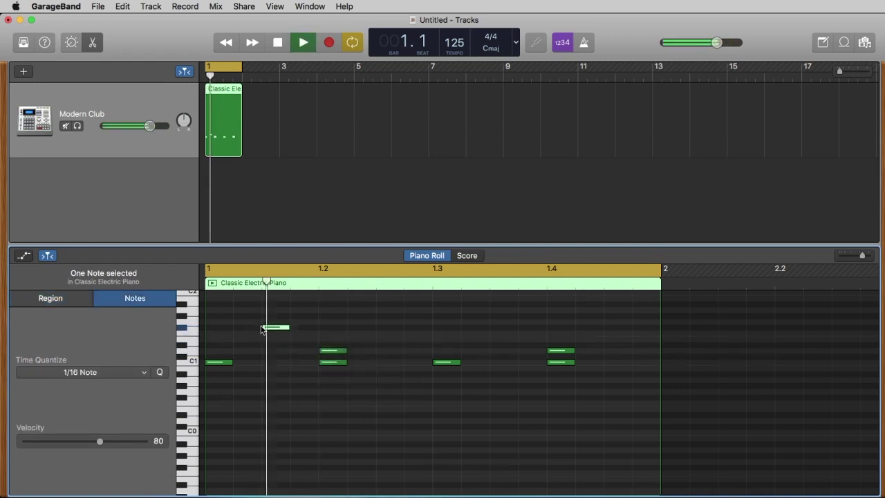
pyautogui.press('space')
# Copy the F#1 note onto the remaining three offbeats of the bar and play the loop
pyautogui.click(274, 331)
pyautogui.moveTo(274, 330); pyautogui.dragTo(391, 330)
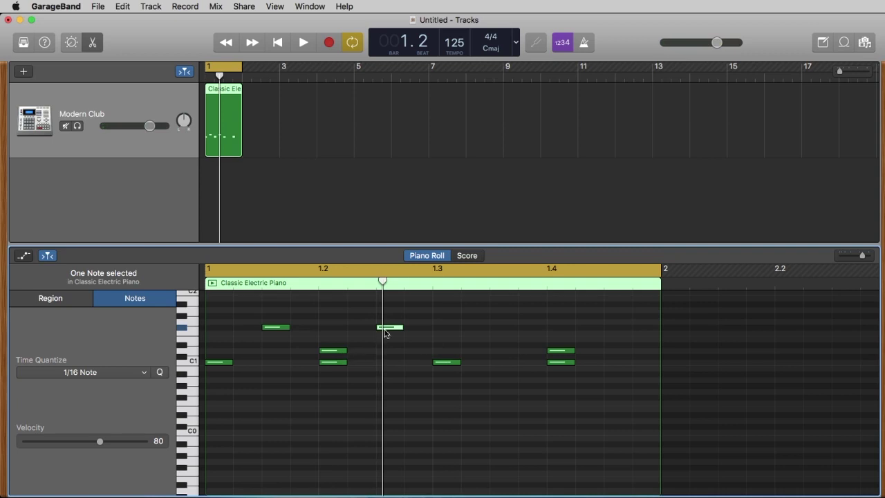
pyautogui.moveTo(392, 329); pyautogui.dragTo(617, 330)
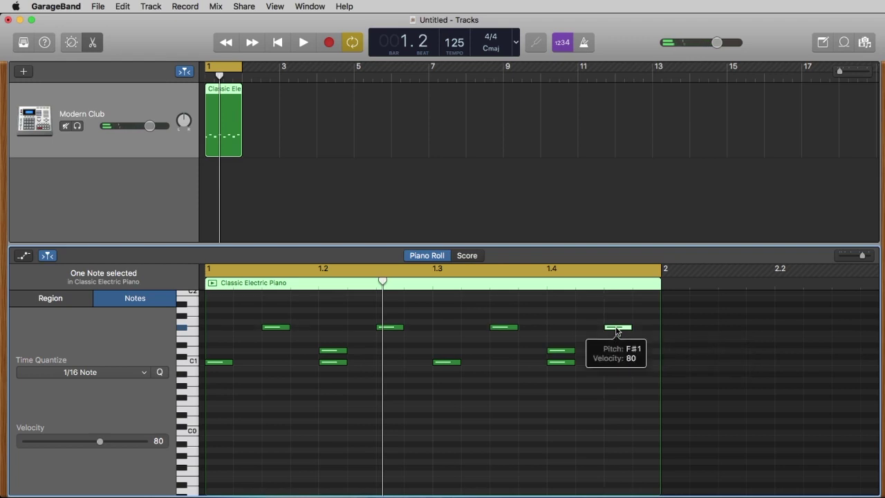
pyautogui.press('space')
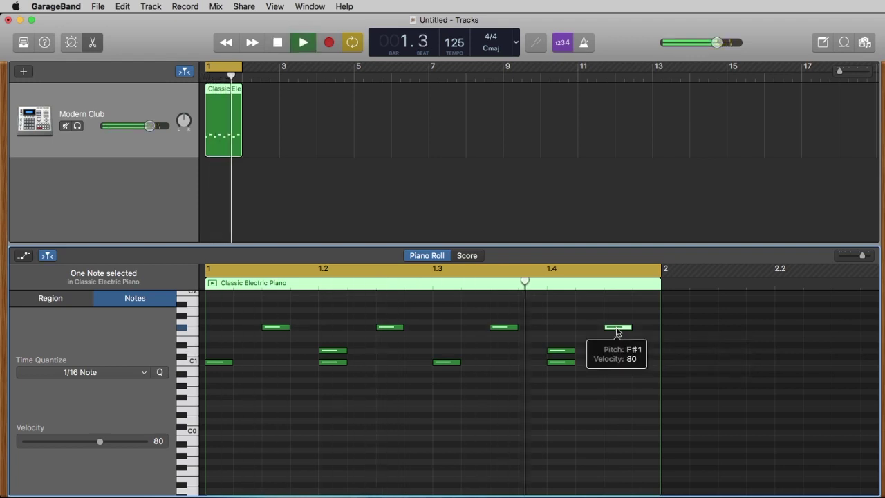
pyautogui.press('space')
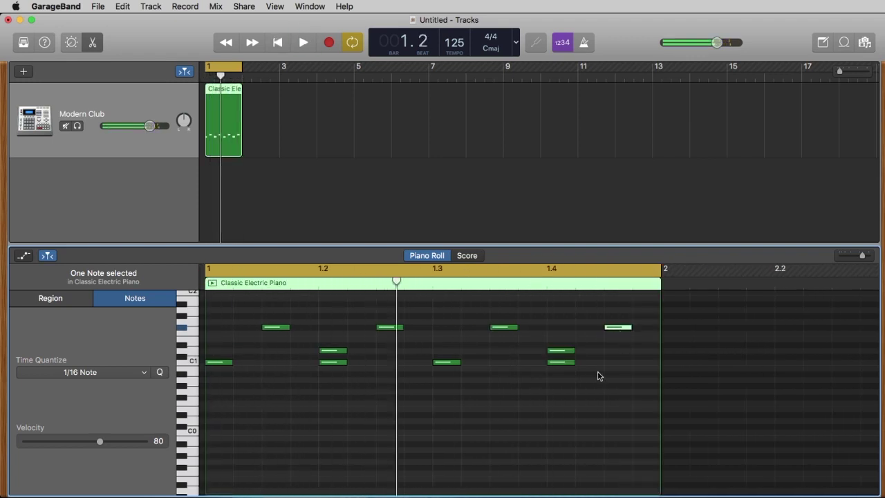
pyautogui.click(599, 347)
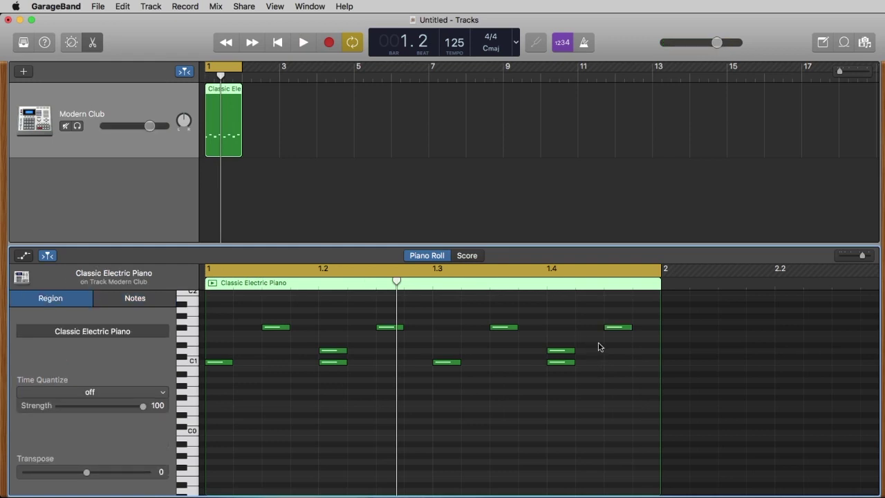
pyautogui.press('space')
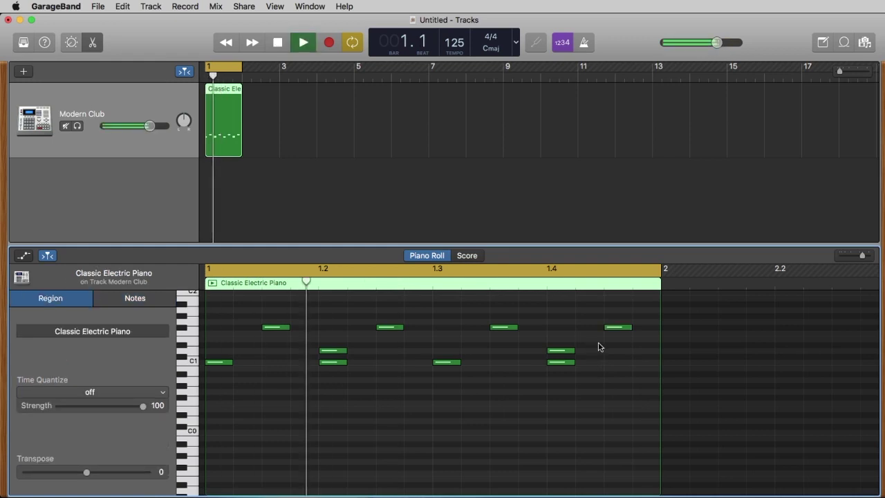
pyautogui.press('space')
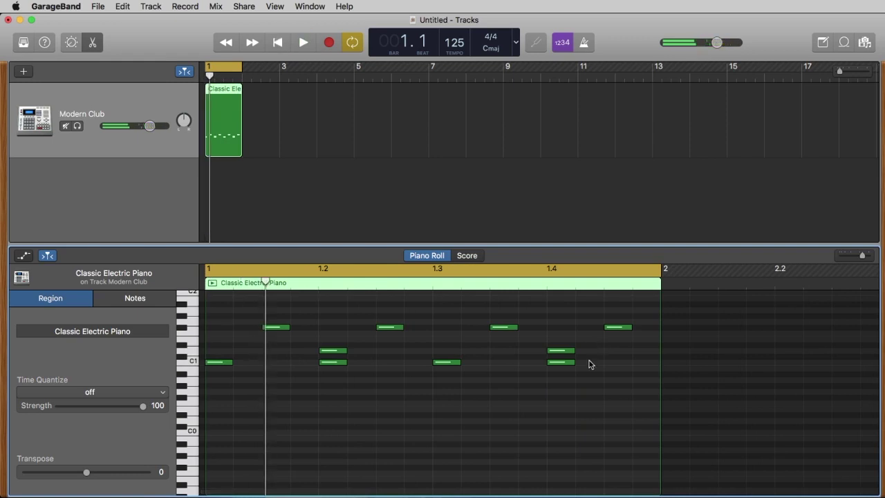
# Copy the D1 note at beat 1.4 onto the last sixteenth of the bar and play the loop
pyautogui.click(563, 353)
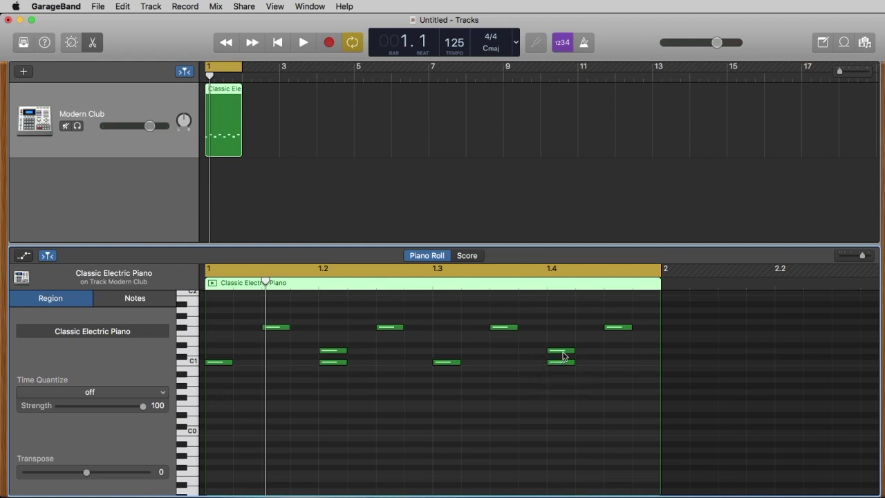
pyautogui.moveTo(557, 358); pyautogui.dragTo(640, 350)
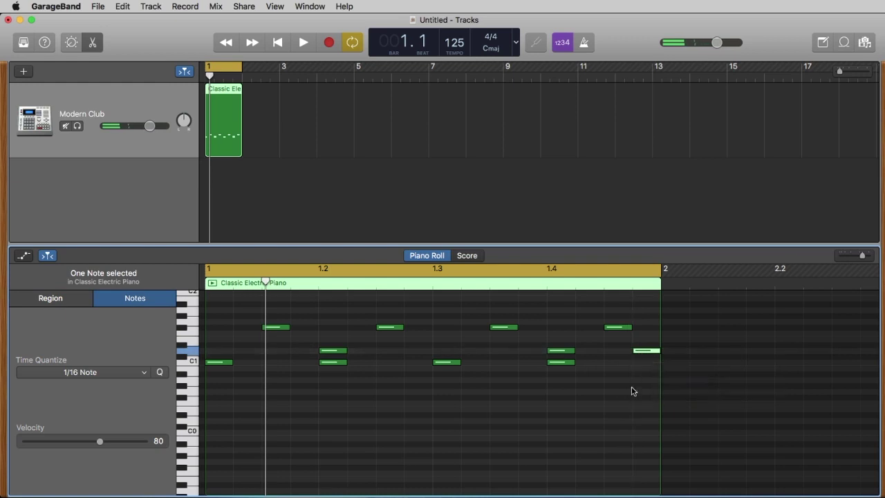
pyautogui.press('space')
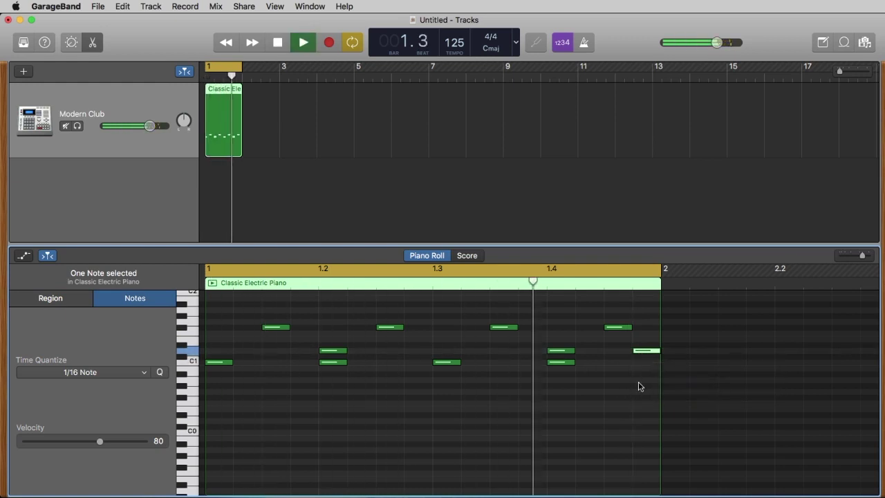
pyautogui.press('space')
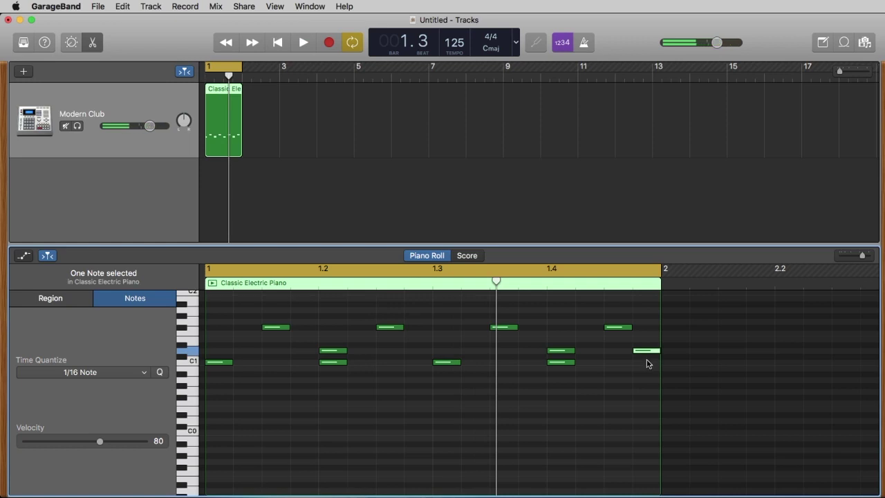
# Set the velocity of the last D1 note in the bar to 94
pyautogui.click(652, 352)
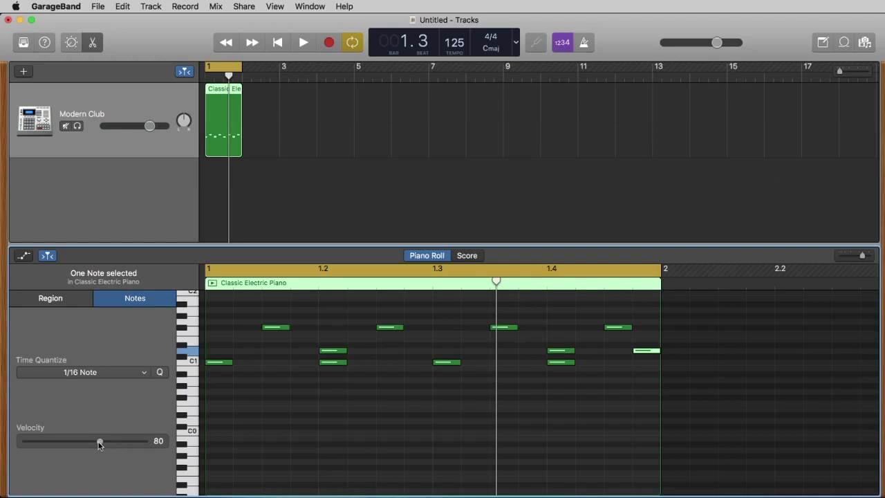
pyautogui.click(543, 455)
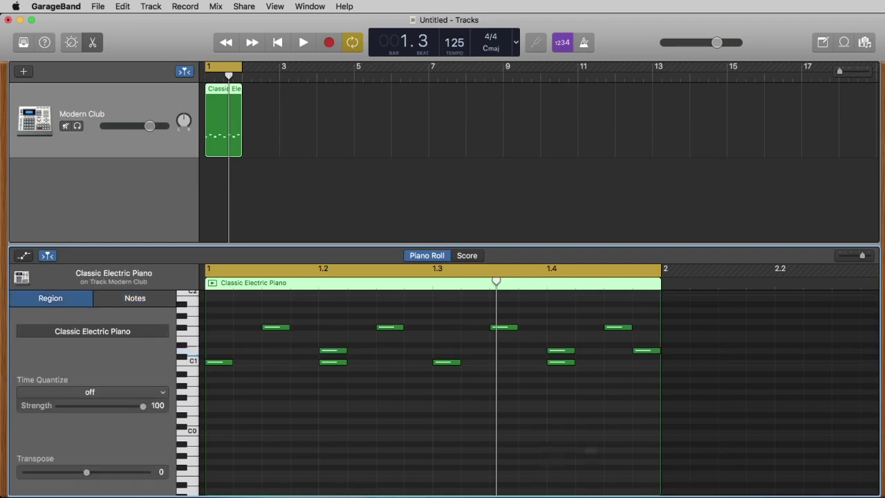
pyautogui.click(647, 351)
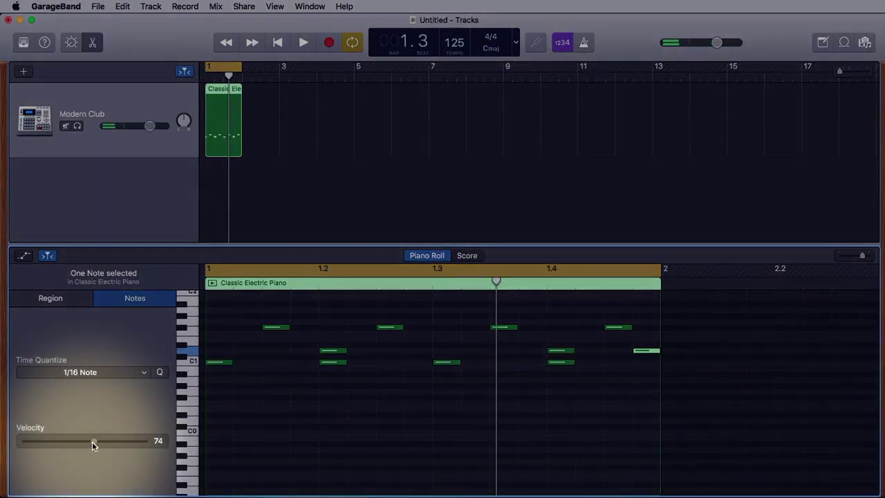
pyautogui.moveTo(92, 441); pyautogui.dragTo(113, 445)
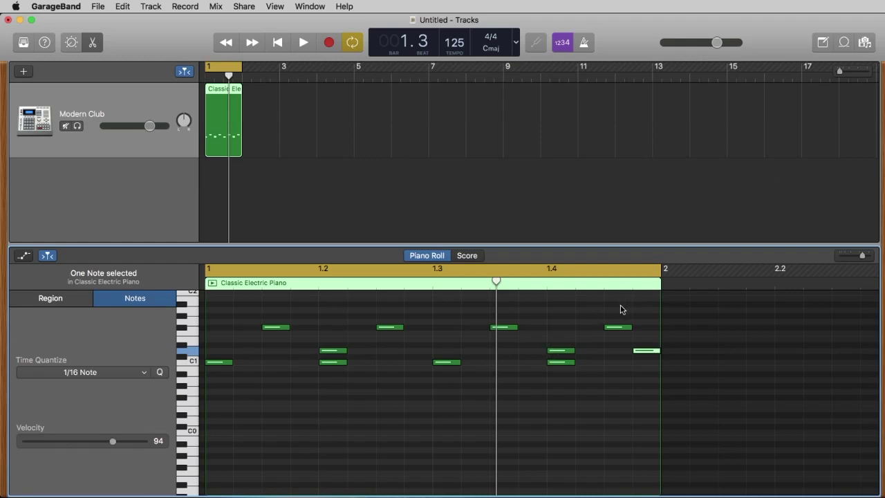
# Delete every note except the first C1 and the last D1 in the bar
pyautogui.moveTo(619, 307); pyautogui.dragTo(286, 438)
pyautogui.press('Delete')
pyautogui.click(626, 368)
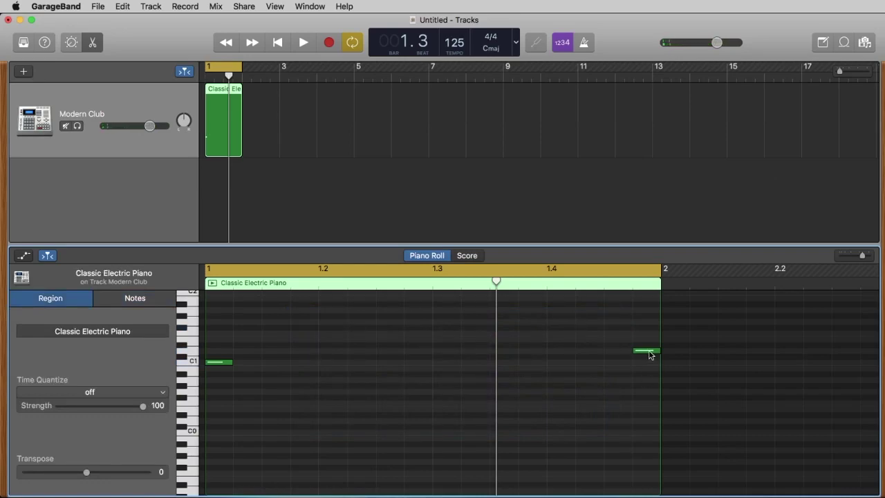
# Copy the D1 note back to beat 1.4 as consecutive sixteenths with decreasing velocities, setting the first two to 51
pyautogui.moveTo(650, 355); pyautogui.dragTo(617, 360)
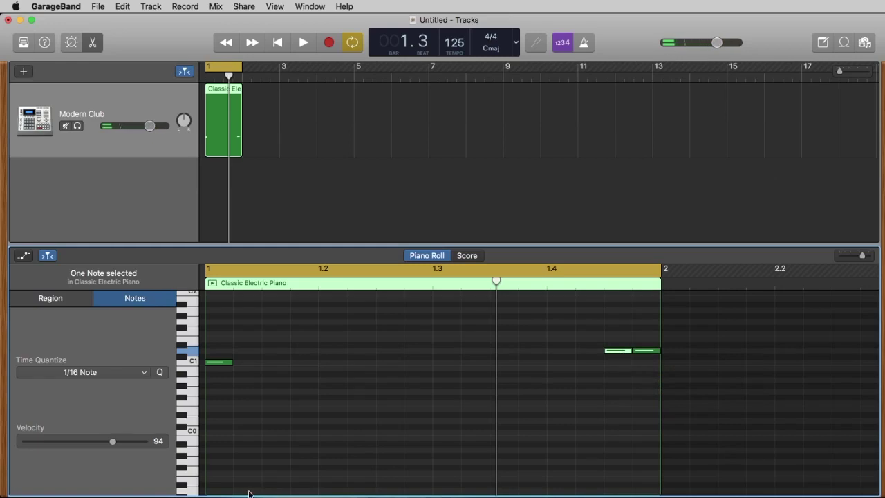
pyautogui.moveTo(113, 443); pyautogui.dragTo(98, 442)
pyautogui.moveTo(622, 326); pyautogui.dragTo(557, 353)
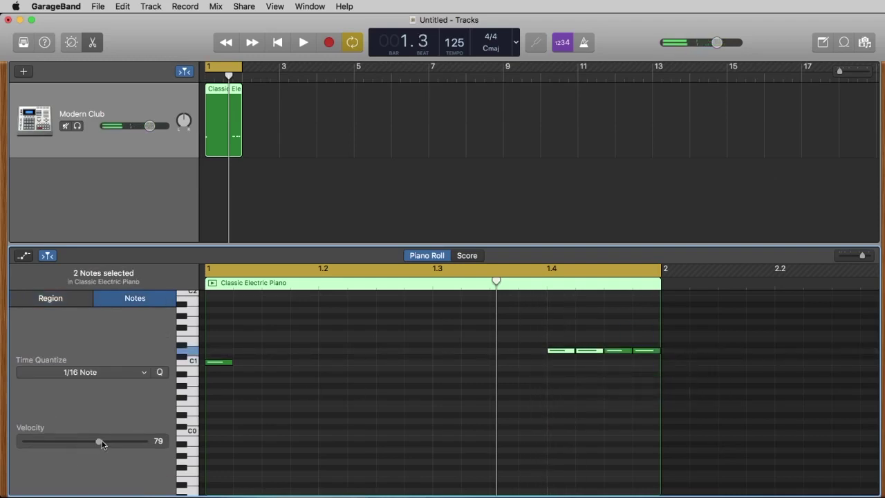
pyautogui.moveTo(100, 442); pyautogui.dragTo(72, 440)
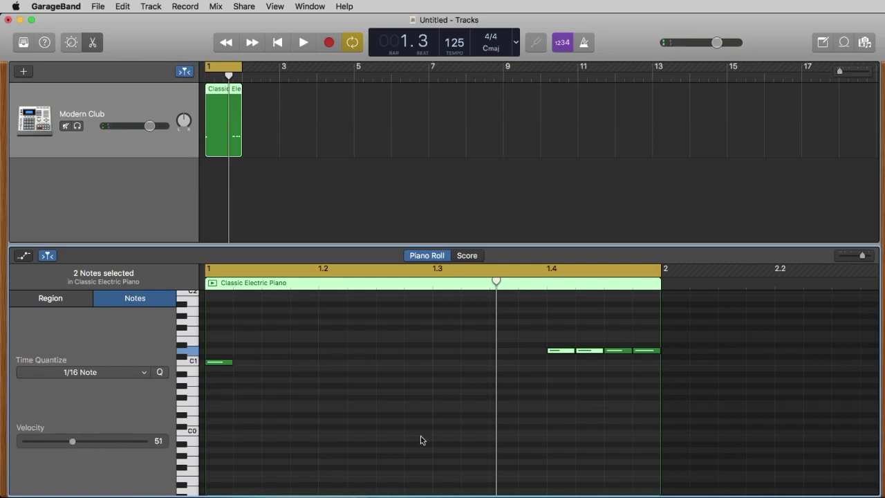
# Copy the two D1 notes at beat 1.4 half a beat earlier, set the copies to velocity 20, and play the drum roll
pyautogui.moveTo(561, 352); pyautogui.dragTo(506, 351)
pyautogui.moveTo(70, 440); pyautogui.dragTo(44, 442)
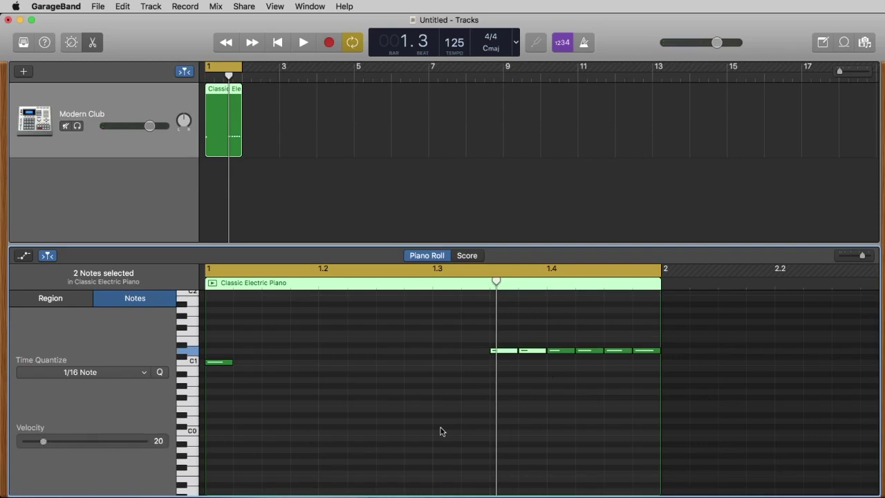
pyautogui.press('space')
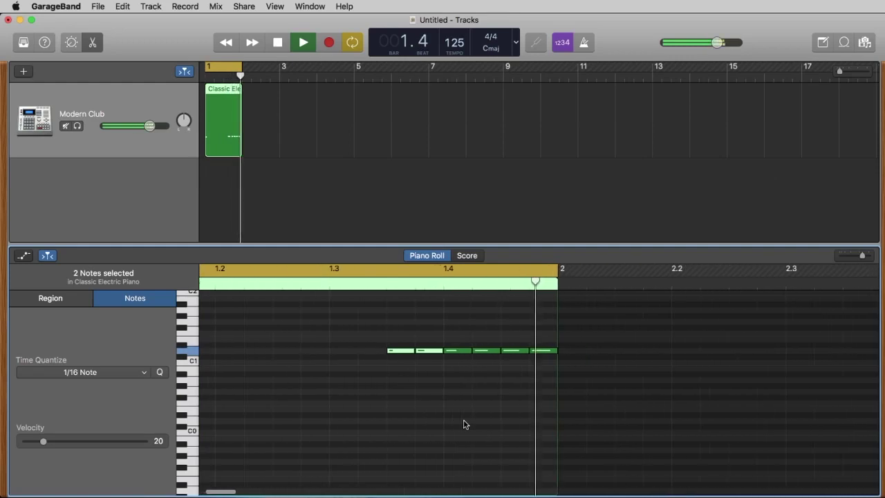
pyautogui.press('space')
pyautogui.moveTo(484, 324); pyautogui.dragTo(621, 406)
pyautogui.click(621, 405)
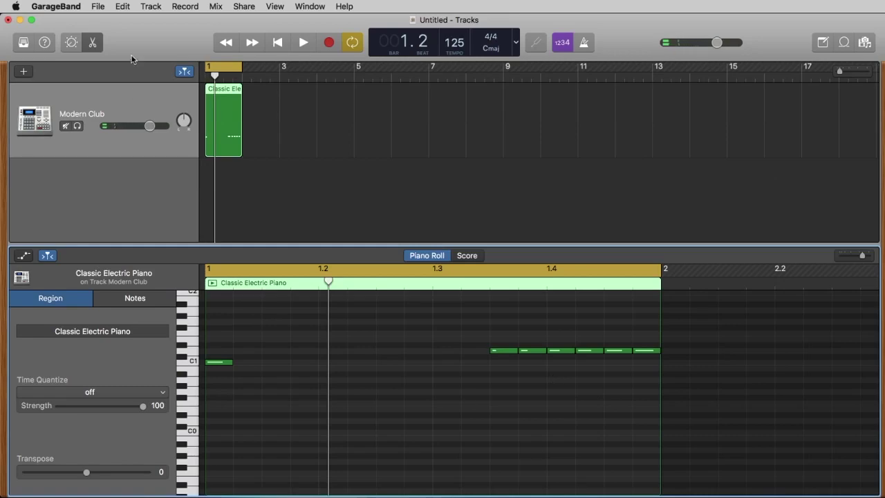
# Undo the drum roll, note deletion and velocity edits back to the full one-bar pattern
pyautogui.click(127, 6)
pyautogui.click(128, 6)
pyautogui.click(127, 6)
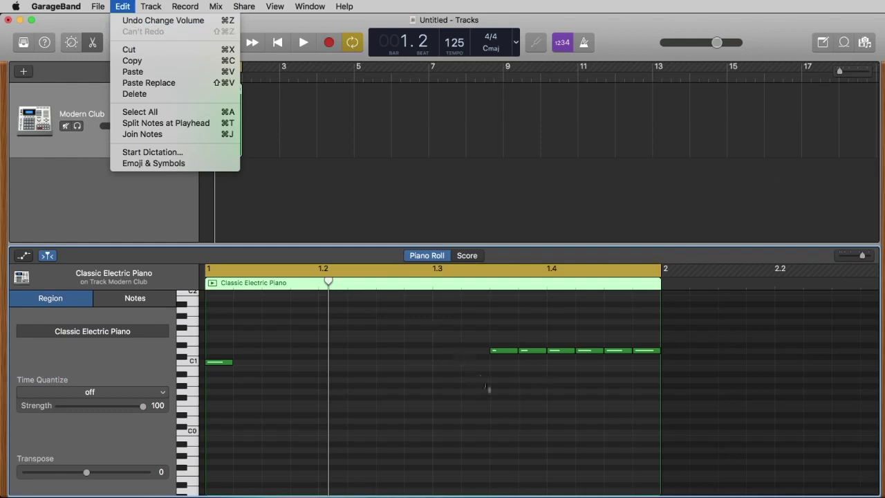
pyautogui.click(481, 405)
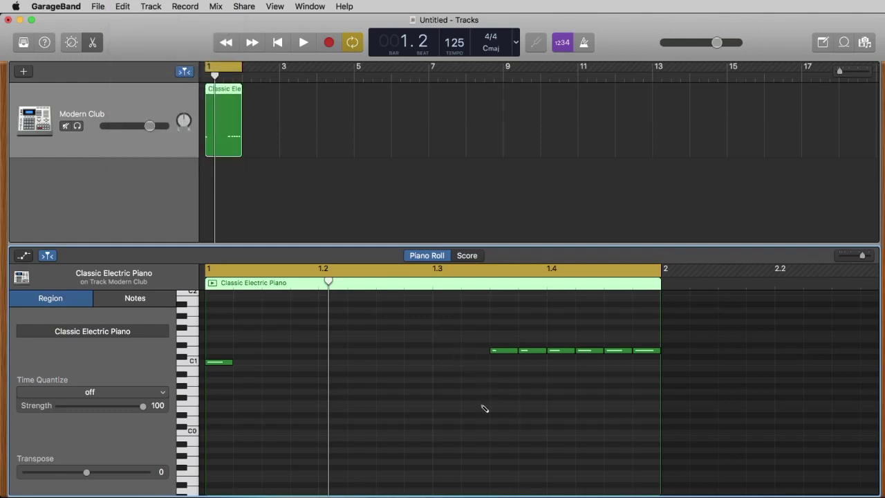
pyautogui.hotkey('shift', 'Right')
pyautogui.press('Delete')
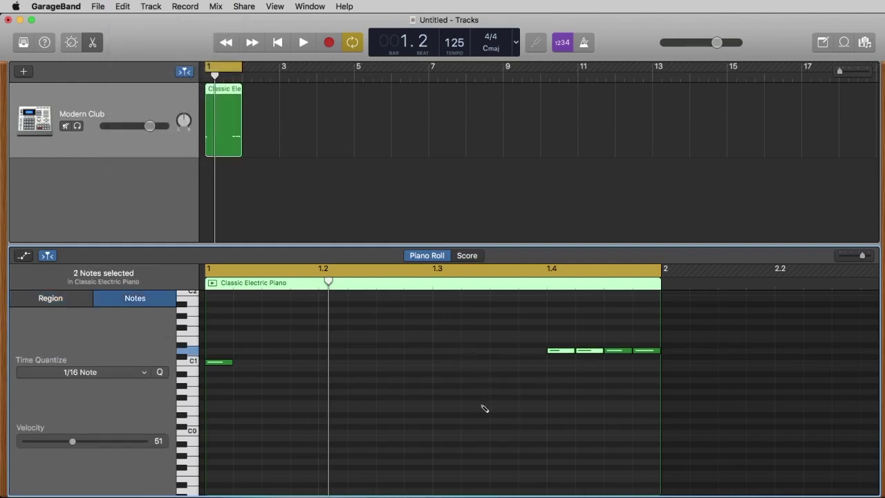
pyautogui.hotkey('shift', 'Right')
pyautogui.press('Delete')
pyautogui.press('super+z')
pyautogui.press('super+z')
pyautogui.press('super+z')
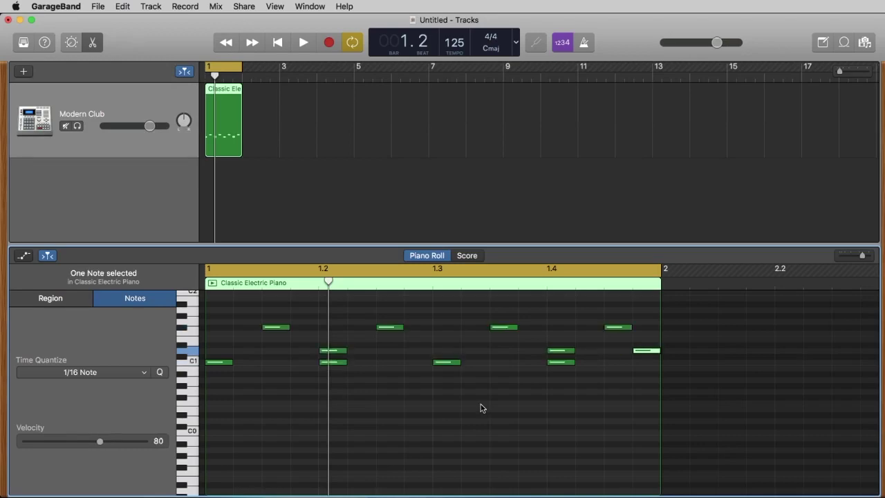
# Deselect the notes and play the full one-bar loop
pyautogui.press('space')
pyautogui.click(484, 405)
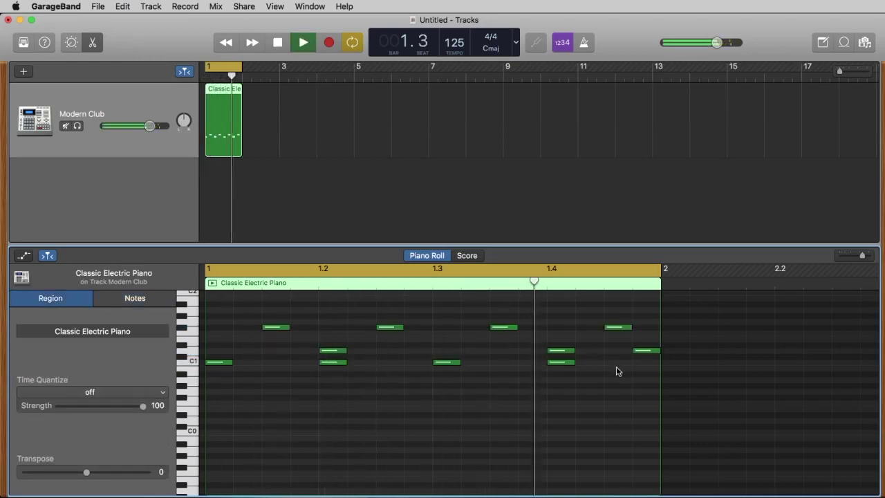
pyautogui.press('space')
# Lower the velocity of the last D1 note to 31 and finally to 19, playing the loop after each change
pyautogui.click(649, 351)
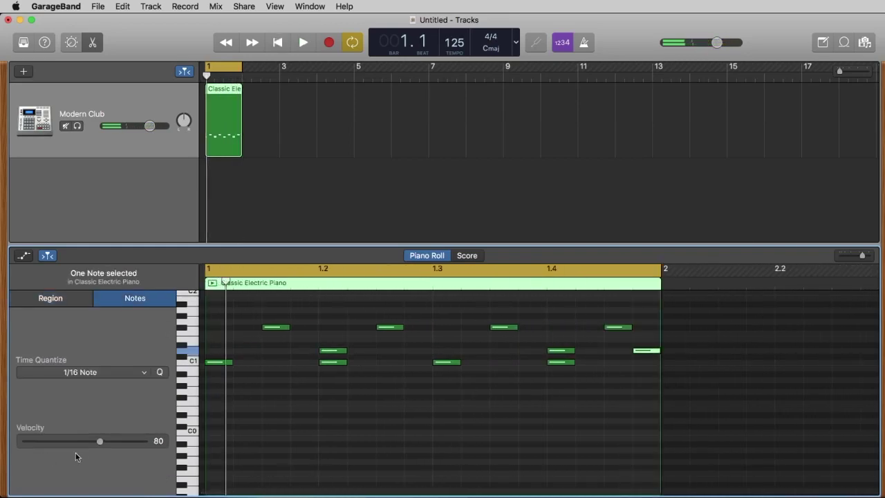
pyautogui.click(652, 367)
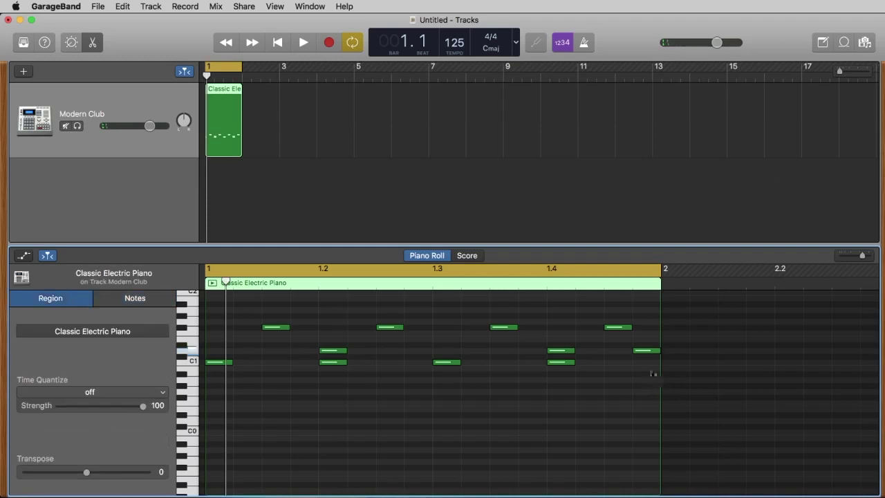
pyautogui.click(652, 350)
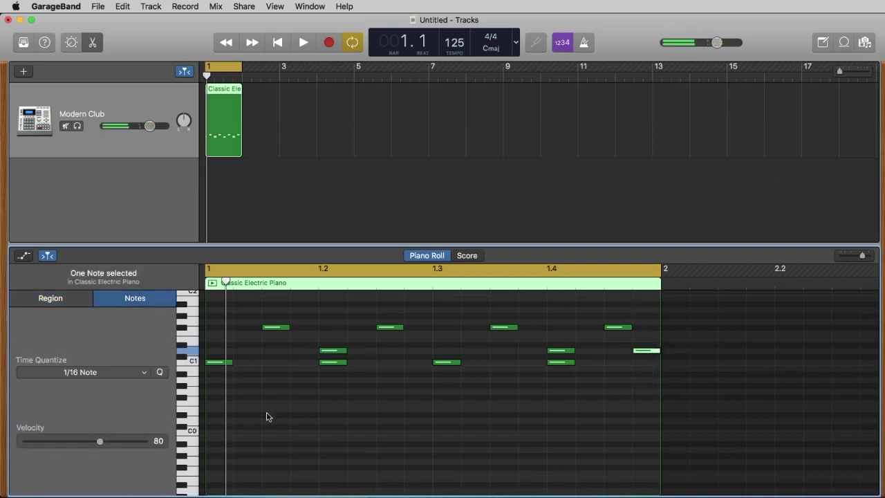
pyautogui.moveTo(96, 443); pyautogui.dragTo(50, 438)
pyautogui.press('space')
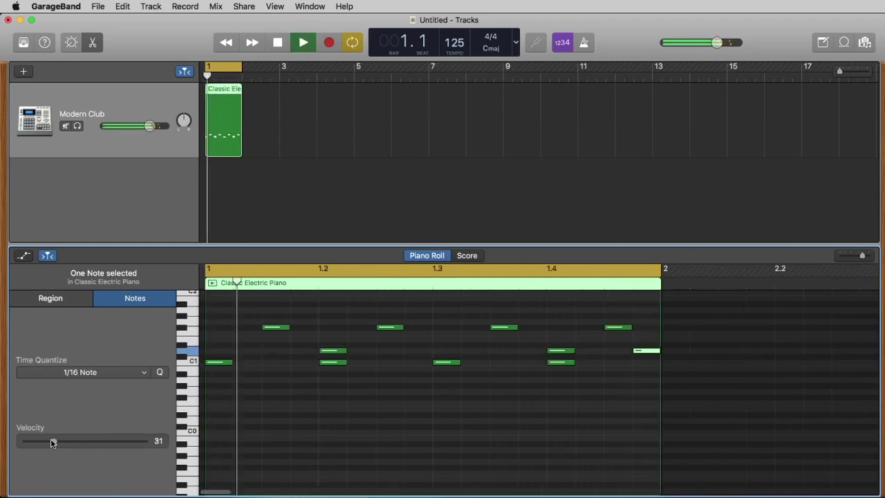
pyautogui.press('space')
pyautogui.moveTo(51, 438); pyautogui.dragTo(40, 443)
pyautogui.press('space')
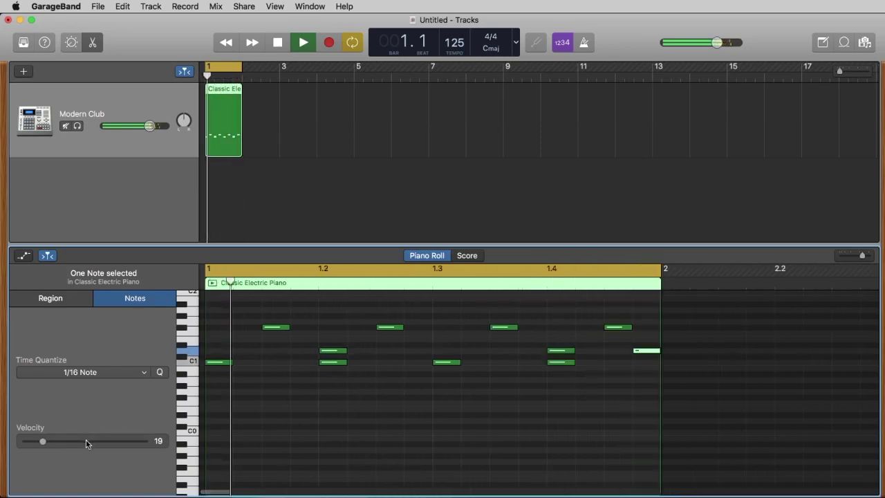
pyautogui.press('space')
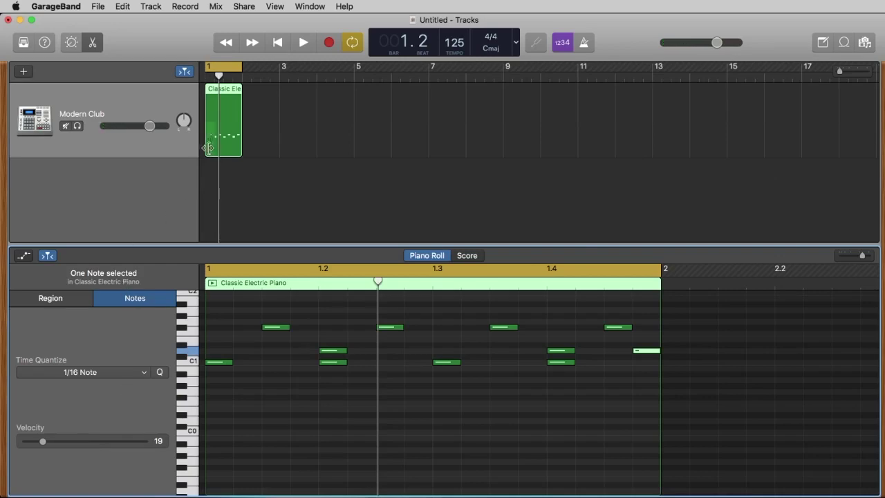
pyautogui.click(257, 135)
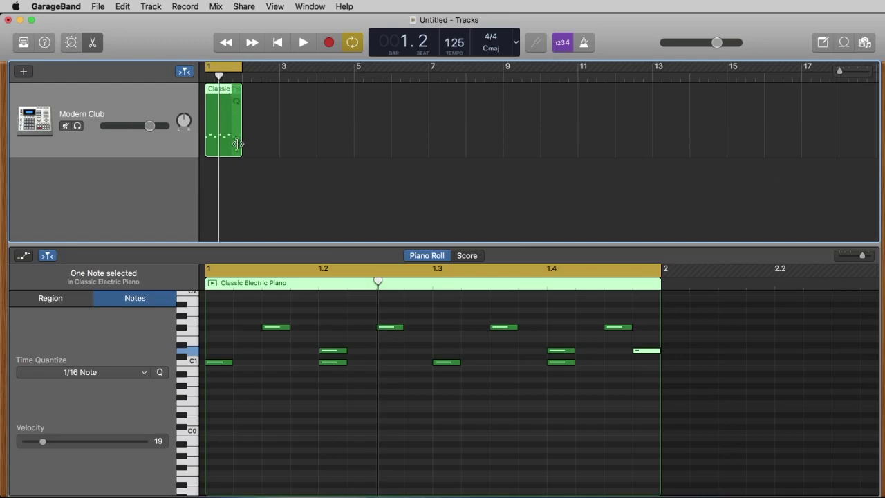
# Loop the one-bar drum region out to bar 9 and play it with the cycle range extended to the same eight bars
pyautogui.moveTo(238, 143); pyautogui.dragTo(240, 171)
pyautogui.moveTo(238, 101); pyautogui.dragTo(506, 111)
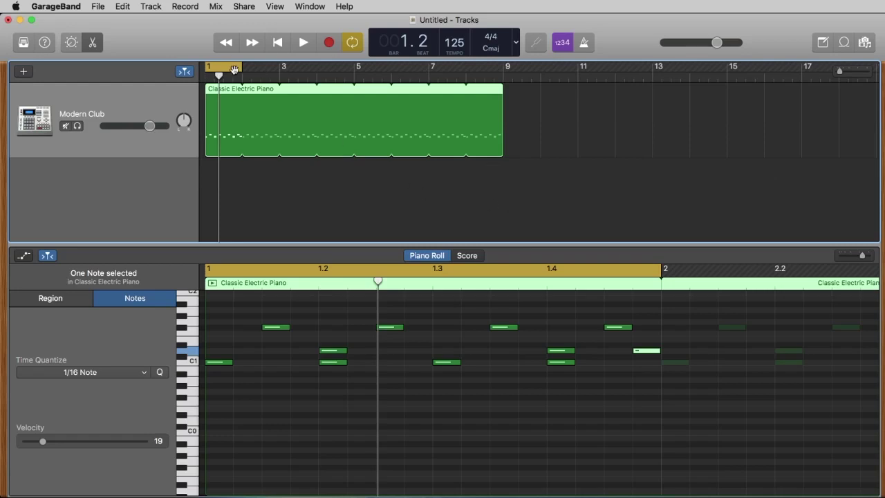
pyautogui.moveTo(241, 66); pyautogui.dragTo(504, 85)
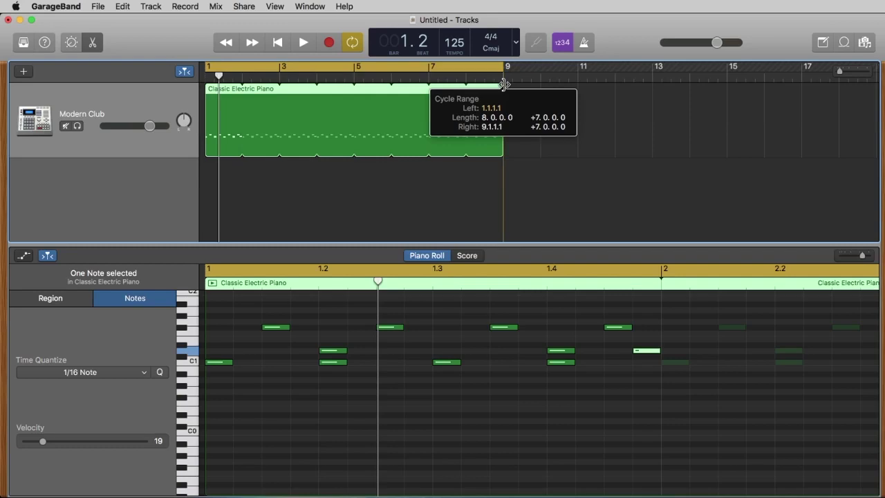
pyautogui.moveTo(503, 85); pyautogui.dragTo(504, 84)
pyautogui.press('space')
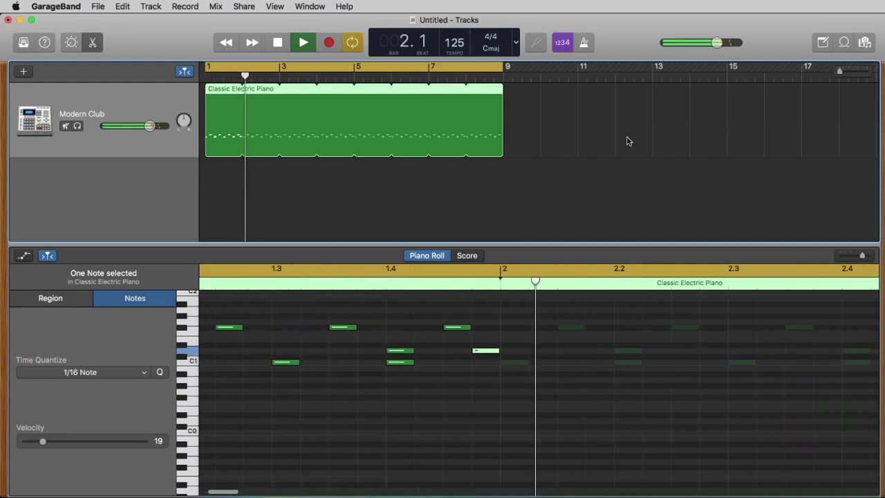
pyautogui.press('space')
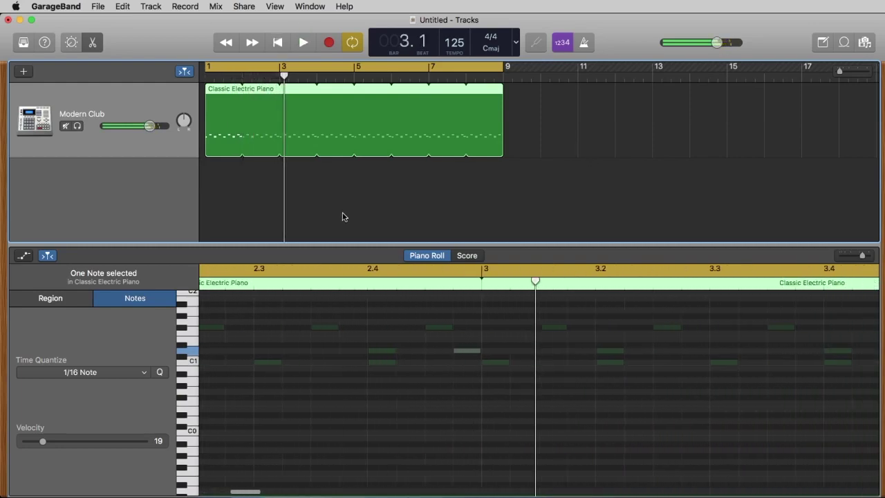
# Copy the drum region and fit the copy as a separate one-bar region at bar 8, replacing the last loop repeat
pyautogui.moveTo(340, 101)
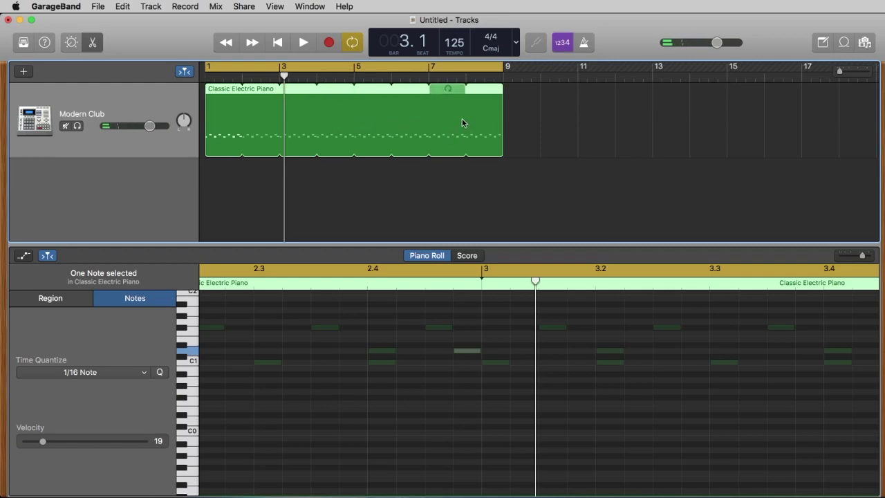
pyautogui.click(533, 103)
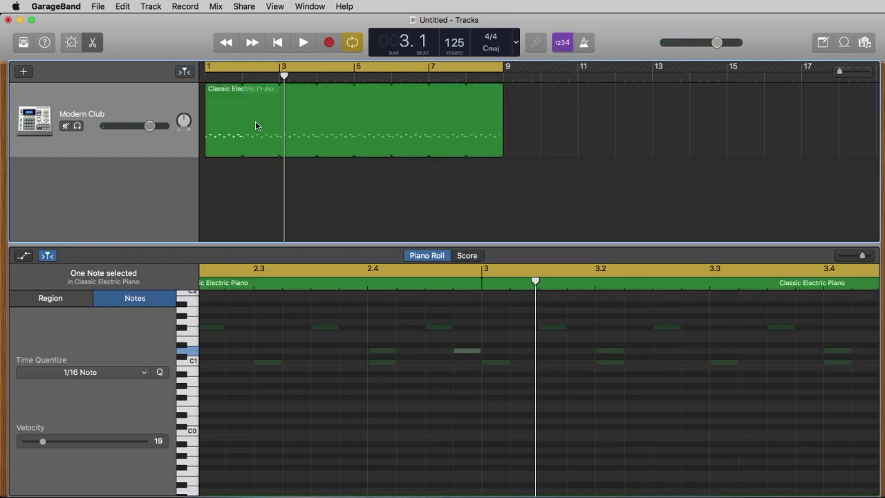
pyautogui.moveTo(220, 91); pyautogui.dragTo(478, 94)
pyautogui.moveTo(763, 89); pyautogui.dragTo(503, 122)
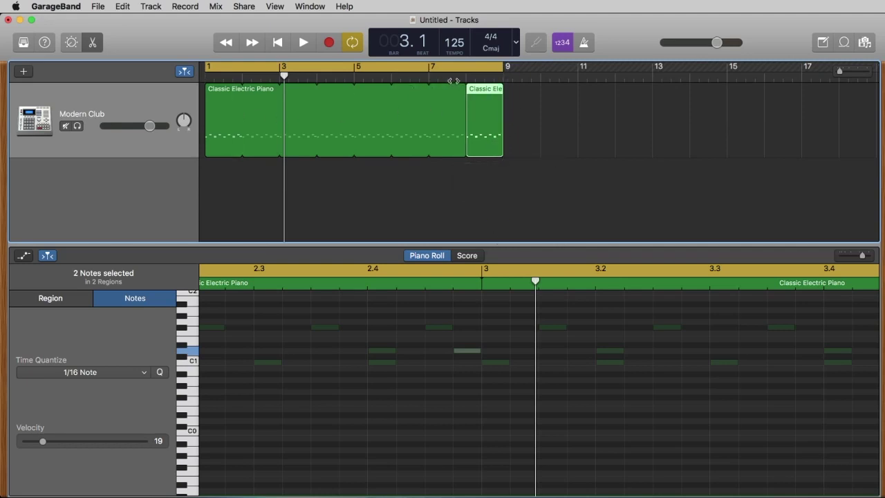
# Delete all C1 and D1 notes from beat 8.2 onward in the bar 8 region, keeping the C1 note at beat 8.1
pyautogui.click(475, 78)
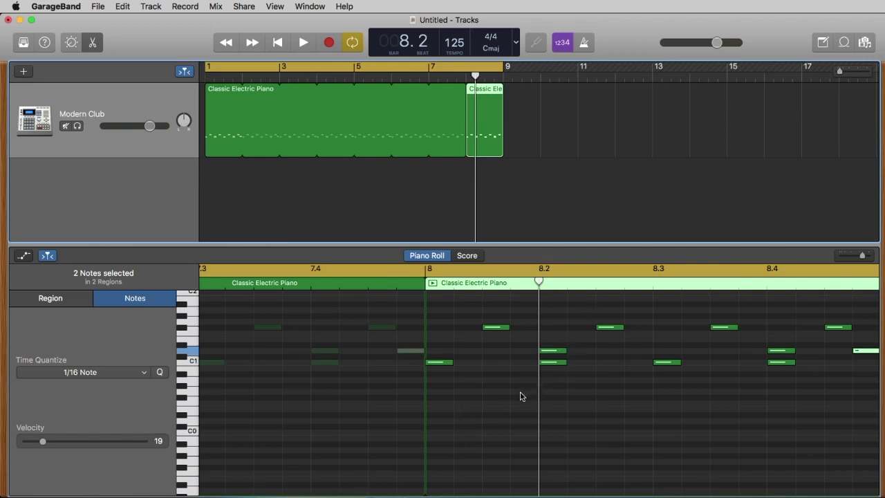
pyautogui.moveTo(519, 388); pyautogui.dragTo(857, 349)
pyautogui.press('Delete')
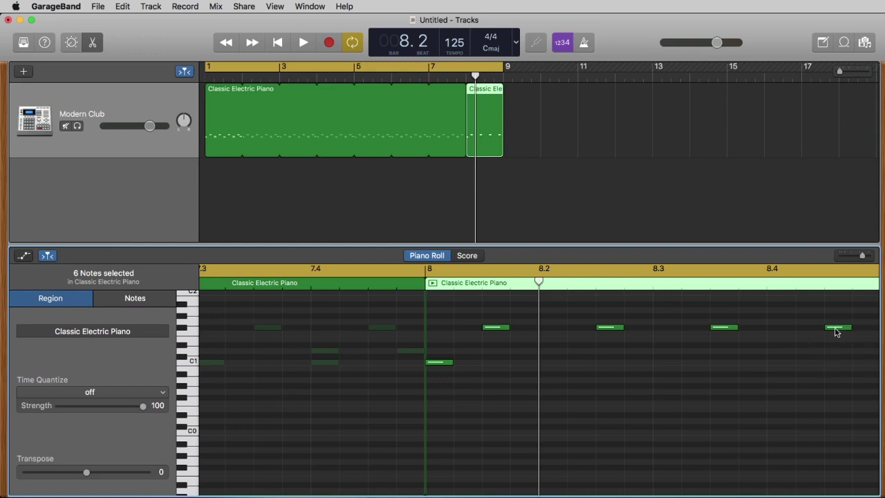
# Enter four consecutive sixteenth notes on D#1 at velocity 80 from beat 8.4 to the bar's end and play the fill
pyautogui.moveTo(835, 326); pyautogui.dragTo(781, 348)
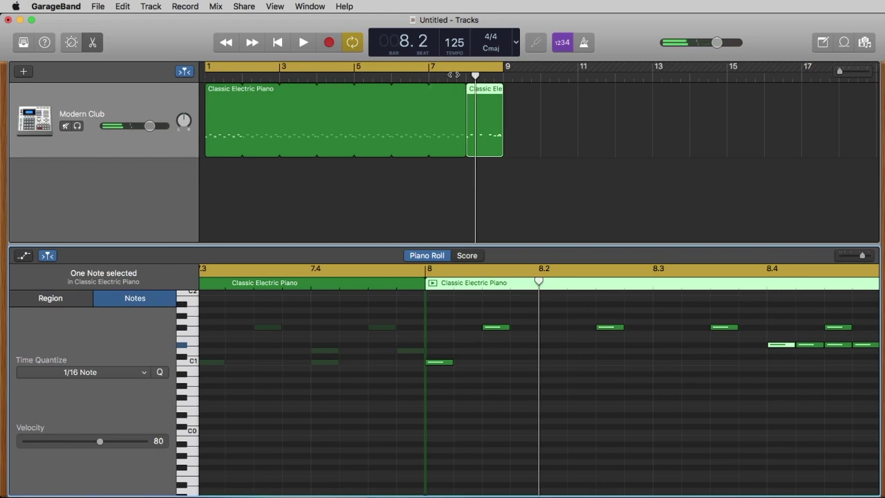
pyautogui.press('space')
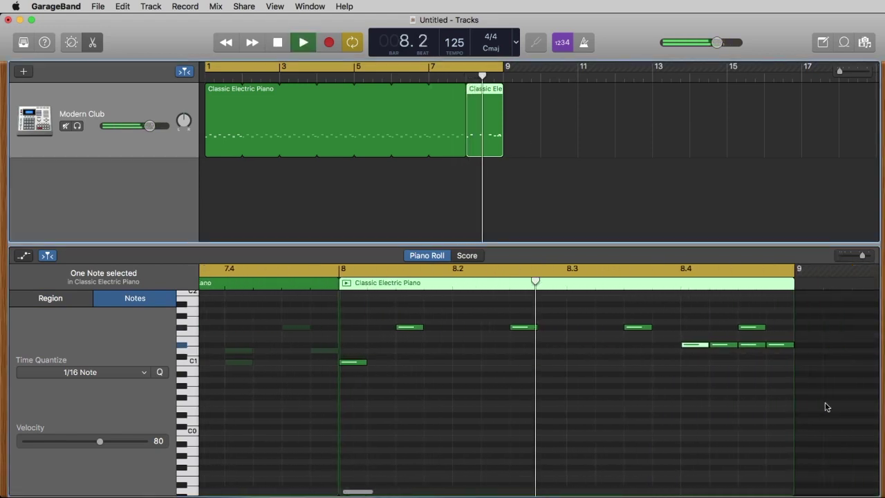
pyautogui.press('space')
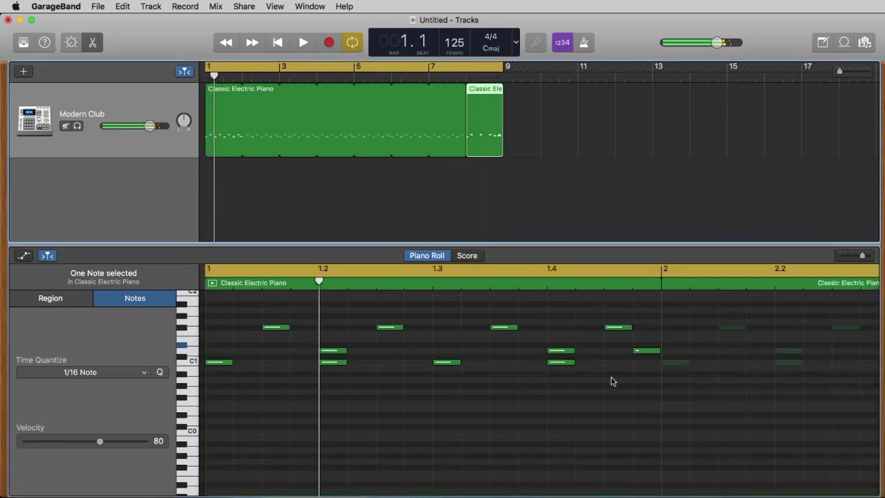
# Lower the velocity of the middle two D#1 notes in the bar 8 fill to 35 and finally to 18, playing the fill after each change
pyautogui.click(475, 96)
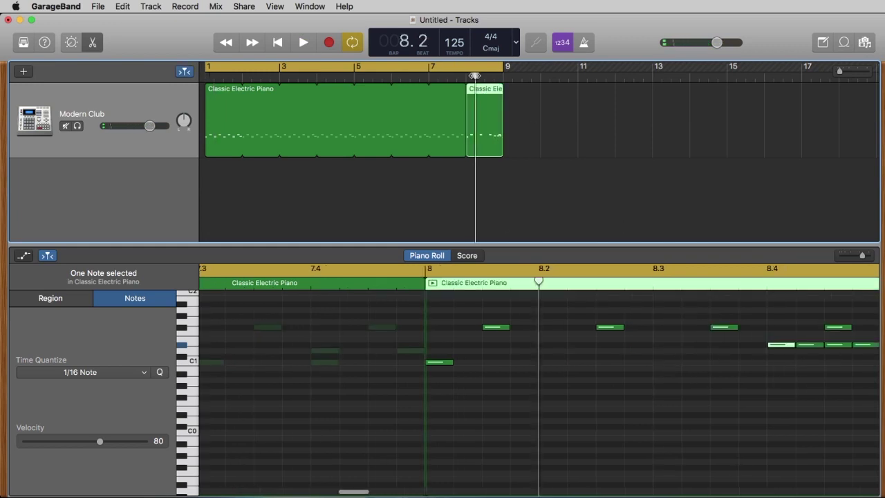
pyautogui.moveTo(804, 371); pyautogui.dragTo(836, 352)
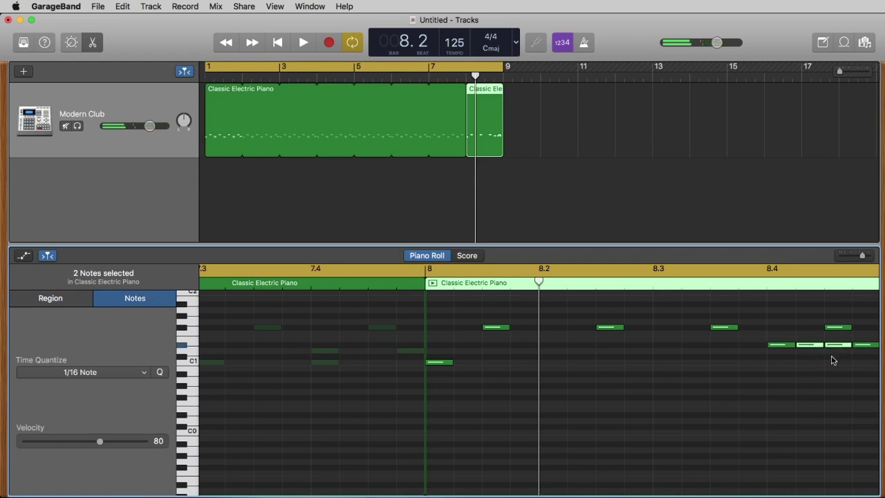
pyautogui.moveTo(64, 442); pyautogui.dragTo(60, 442)
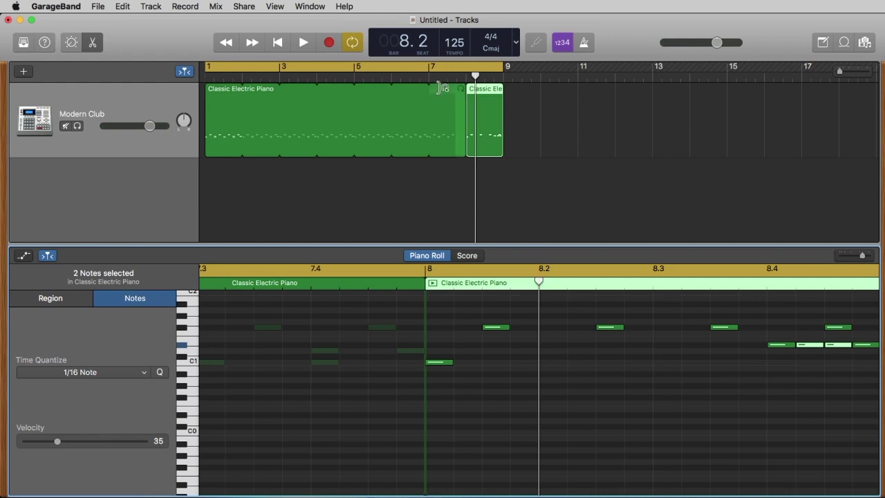
pyautogui.click(389, 74)
pyautogui.press('space')
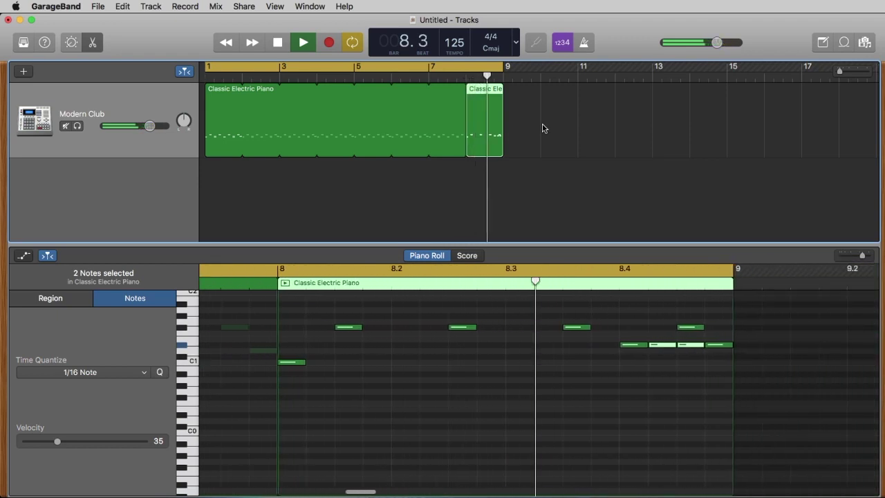
pyautogui.press('space')
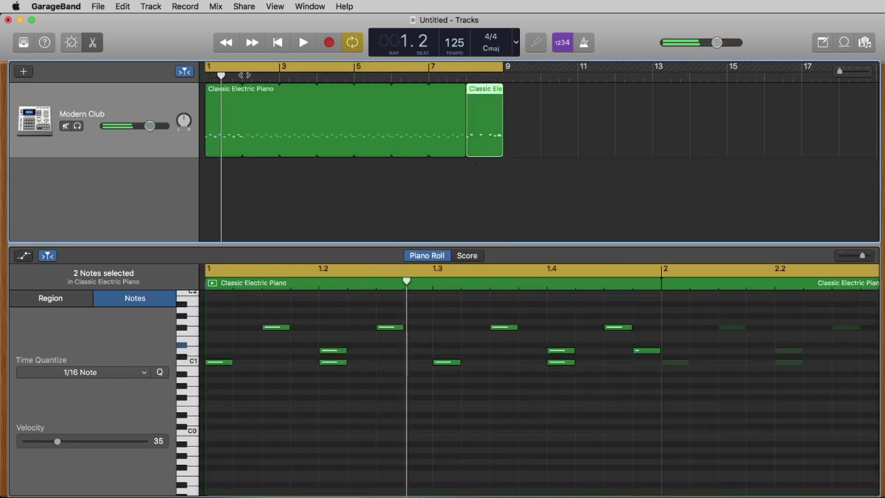
pyautogui.click(485, 70)
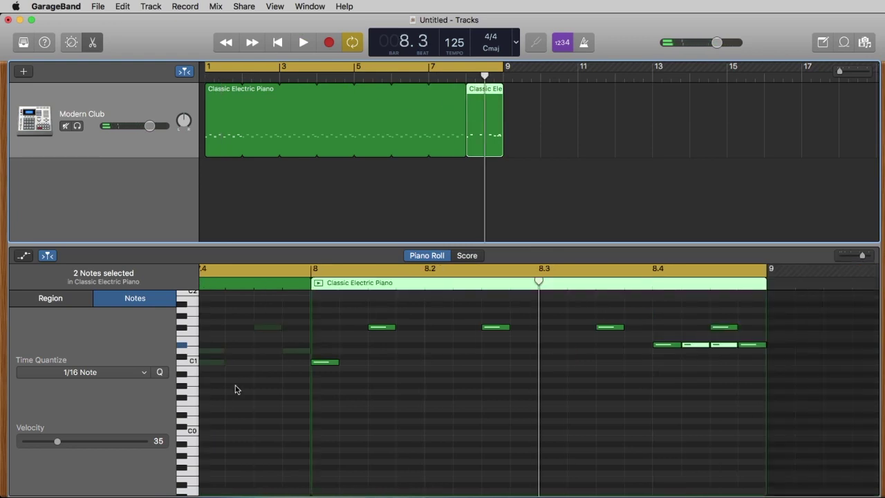
pyautogui.moveTo(58, 443); pyautogui.dragTo(42, 446)
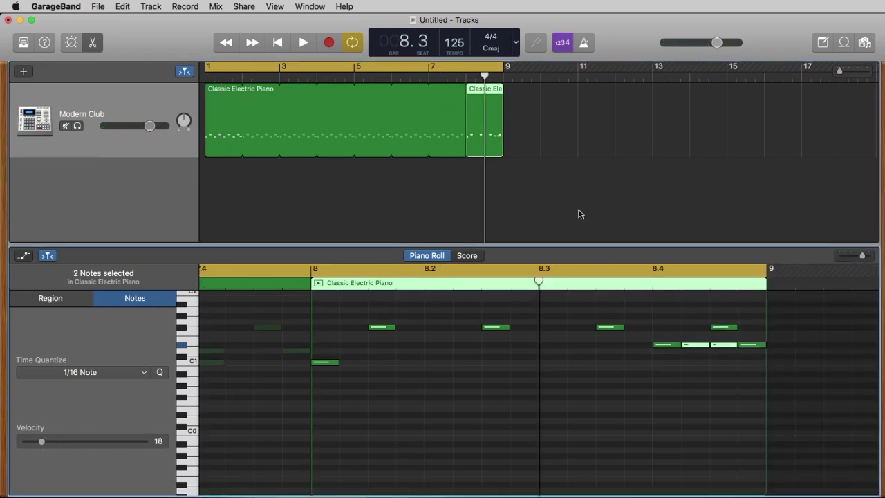
pyautogui.press('space')
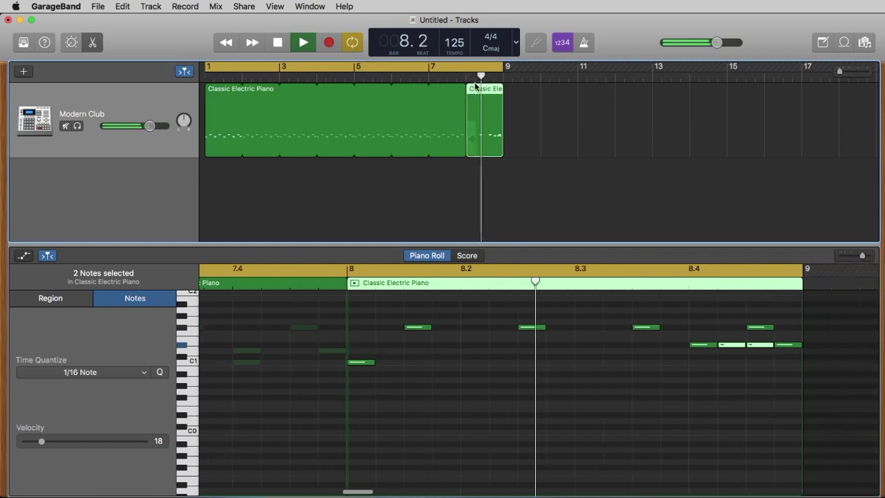
pyautogui.press('space')
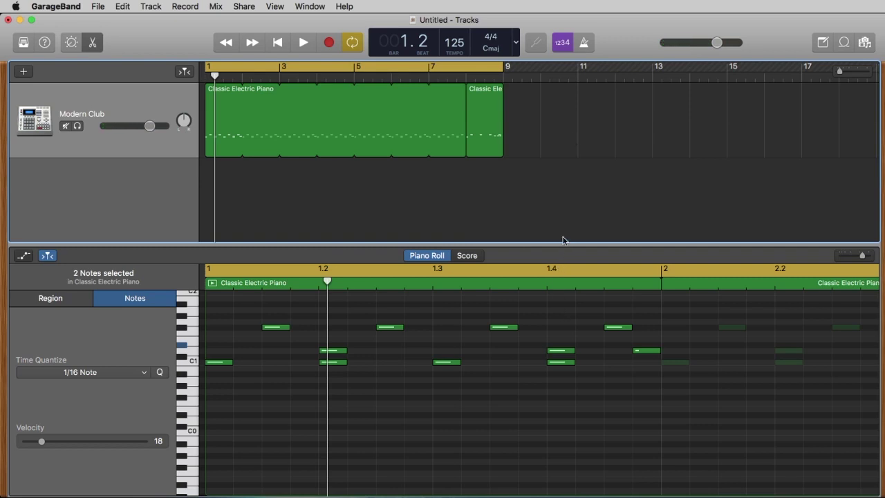
# Open the loop library and search it for "shaker"
pyautogui.click(842, 42)
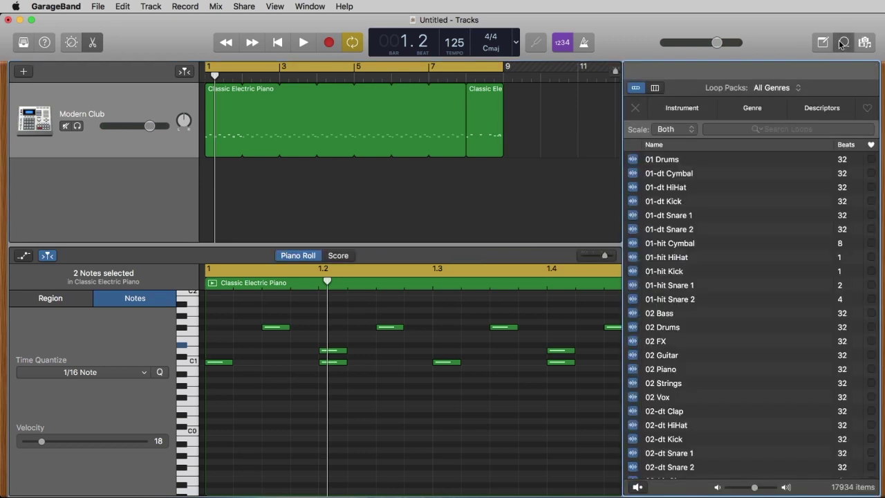
pyautogui.click(760, 129)
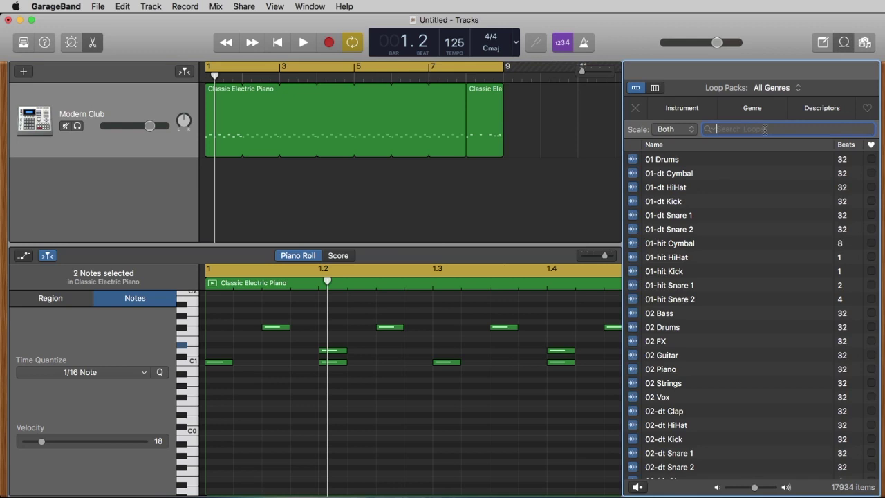
pyautogui.write('shaker')
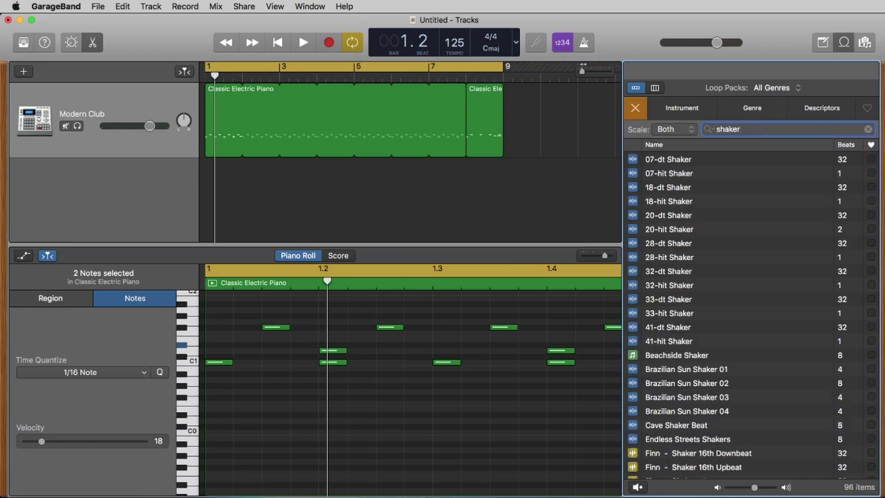
# Preview several shaker loops, including 18-dt Shaker, 18-hit Shaker, Finn - Shakers 1, Jacaranda Shaker 01 and Brazilian Sun Shaker 01
pyautogui.click(681, 161)
pyautogui.click(686, 187)
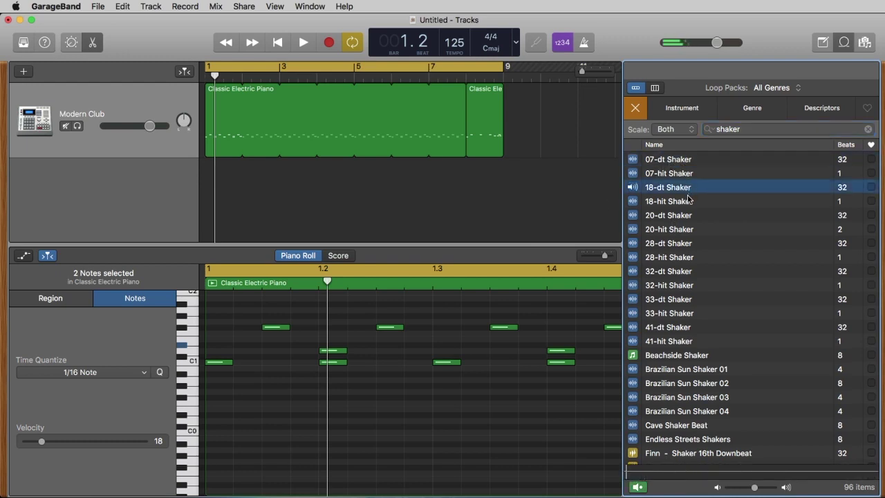
pyautogui.click(691, 202)
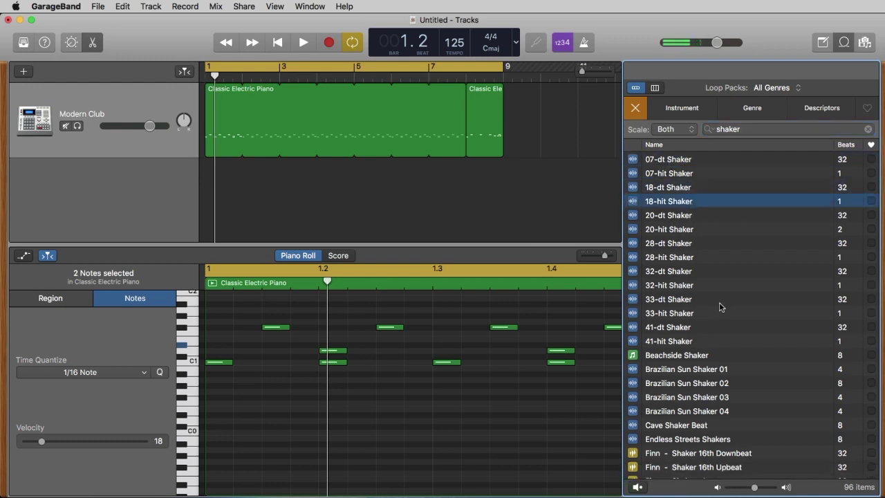
pyautogui.scroll(-1, 732, 349)
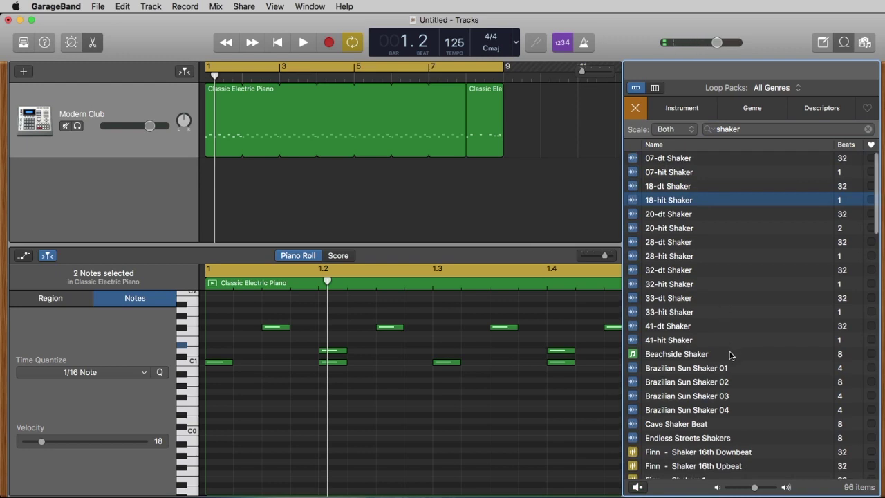
pyautogui.click(714, 372)
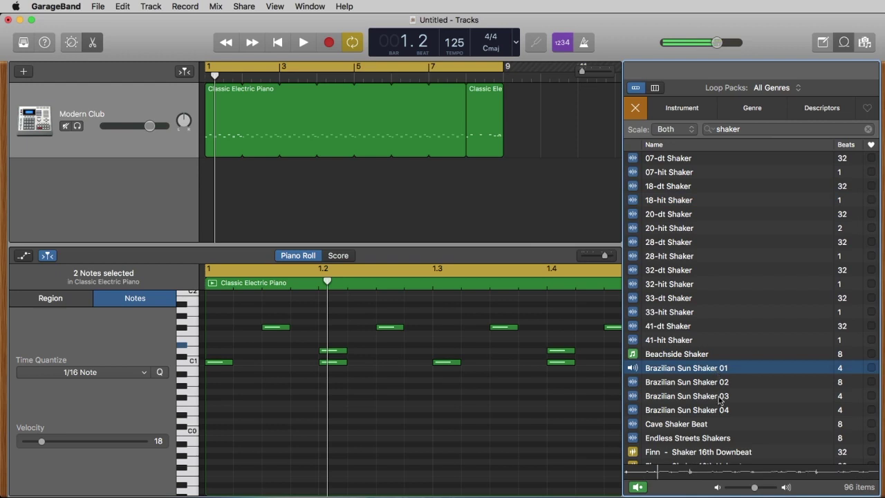
pyautogui.scroll(-3, 721, 419)
pyautogui.click(717, 418)
pyautogui.scroll(-5, 717, 417)
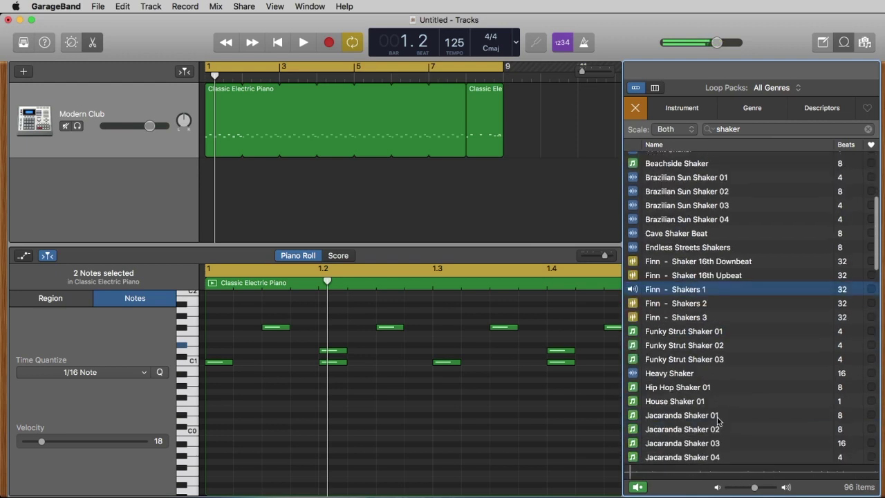
pyautogui.click(717, 417)
pyautogui.scroll(2, 680, 345)
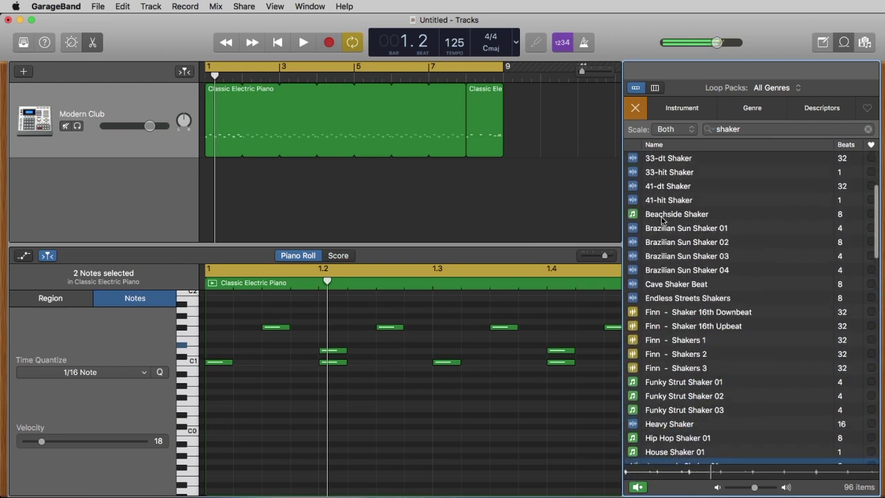
pyautogui.click(674, 228)
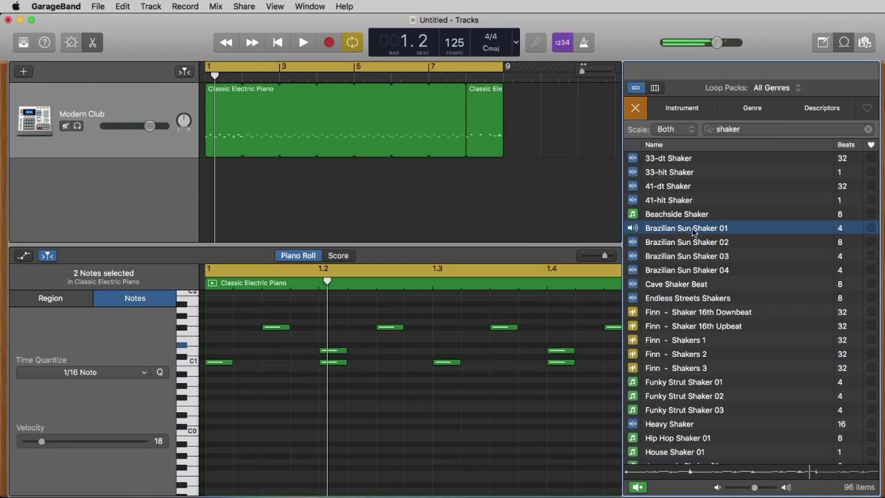
# Add Brazilian Sun Shaker 01 on a new track at bar 1 and loop it out to bar 9, playing it with the drums
pyautogui.moveTo(674, 231); pyautogui.dragTo(197, 197)
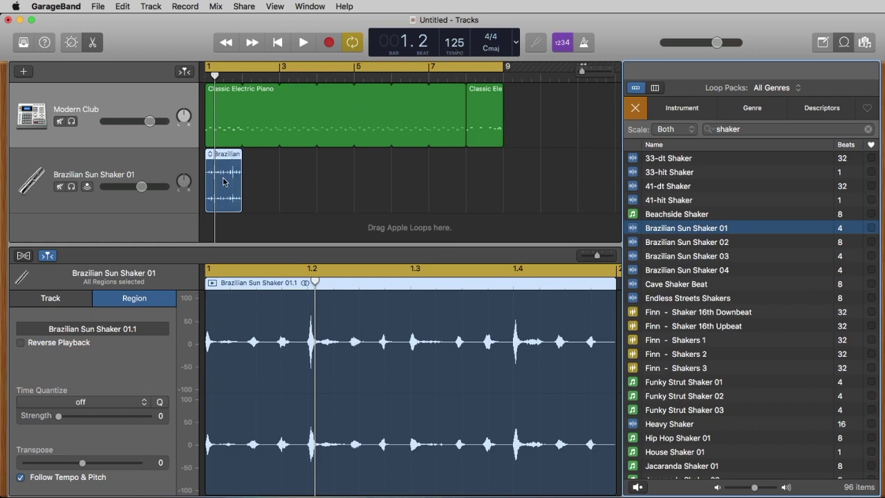
pyautogui.press('space')
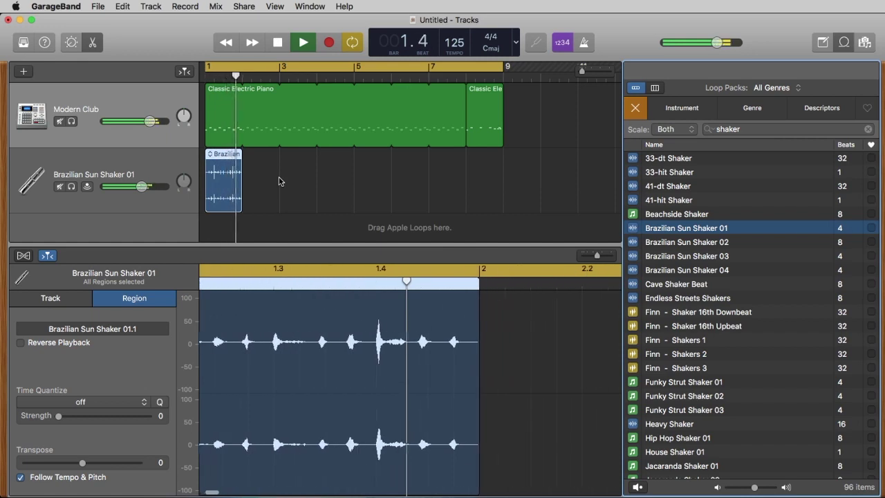
pyautogui.press('space')
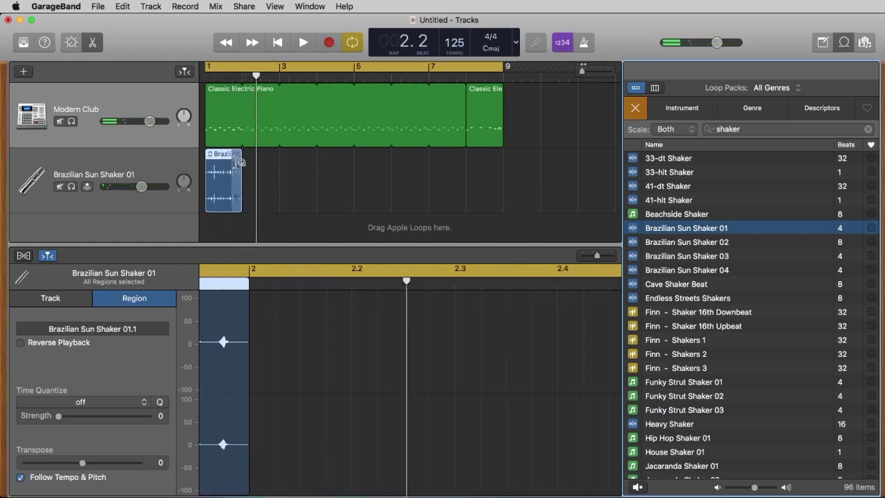
pyautogui.moveTo(240, 161); pyautogui.dragTo(502, 162)
pyautogui.press('space')
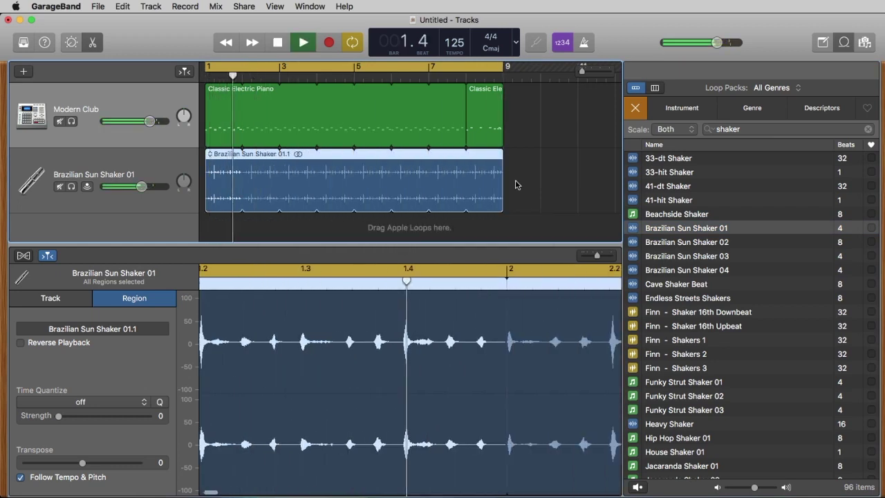
# Show the Smart Controls for the Brazilian Sun Shaker 01 track and boost its High EQ while the loop plays
pyautogui.press('space')
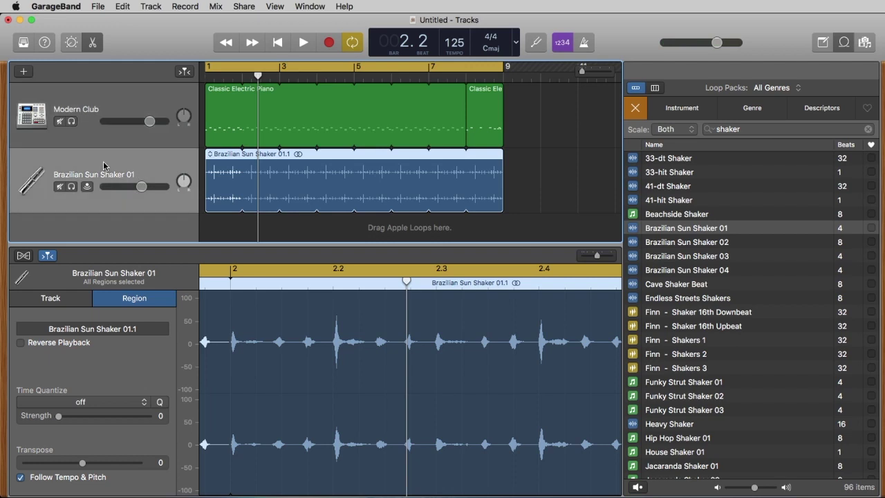
pyautogui.click(71, 43)
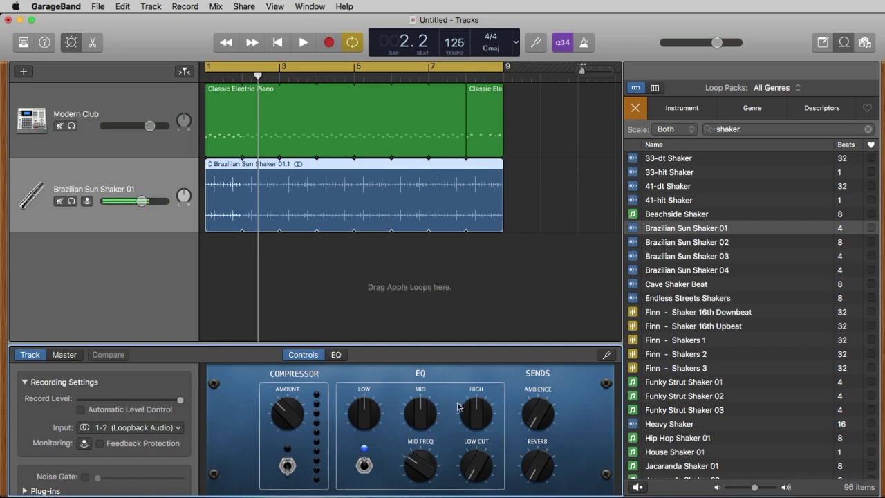
pyautogui.press('space')
pyautogui.moveTo(486, 418); pyautogui.dragTo(483, 397)
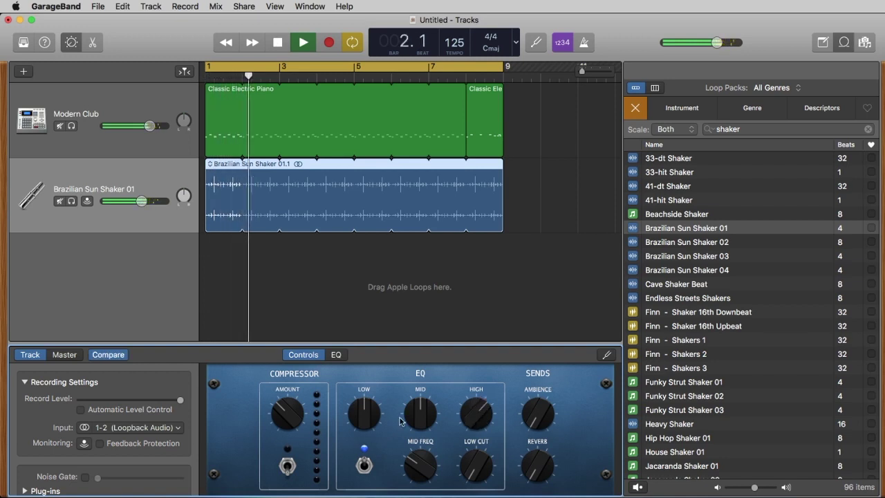
# Reduce the Low EQ of the shaker track, starting and stopping playback to hear the change
pyautogui.press('space')
pyautogui.press('space')
pyautogui.moveTo(359, 413); pyautogui.dragTo(352, 441)
pyautogui.press('space')
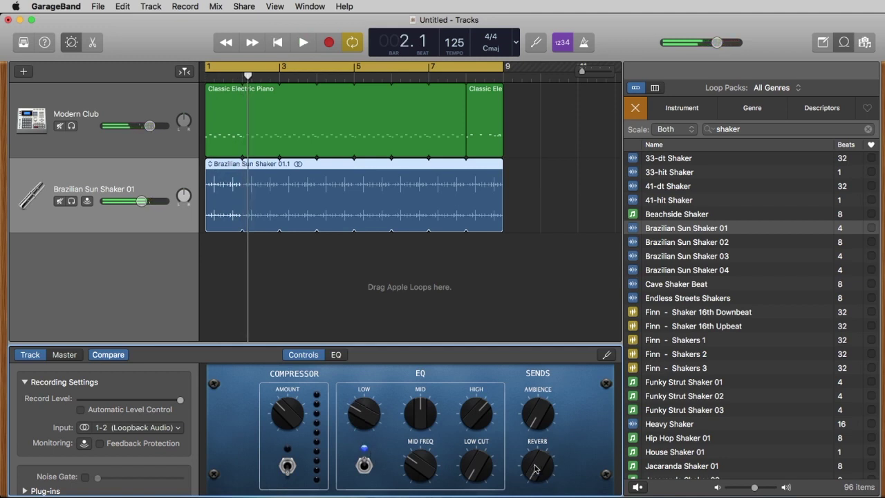
# Raise the shaker track's Reverb send and its Ambience send, playing the loop to hear each effect
pyautogui.press('space')
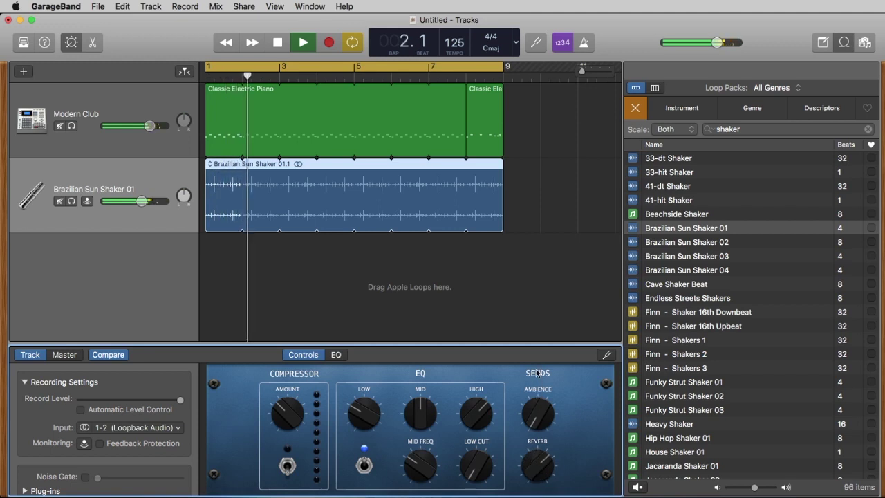
pyautogui.press('space')
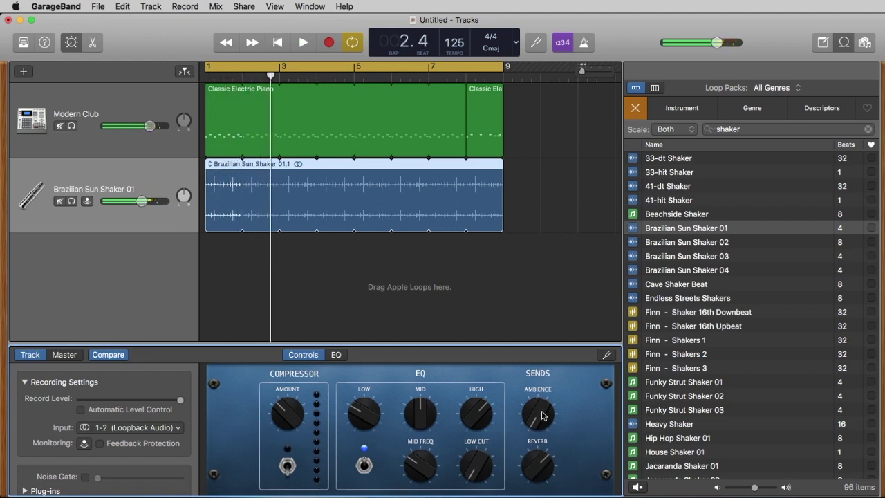
pyautogui.press('space')
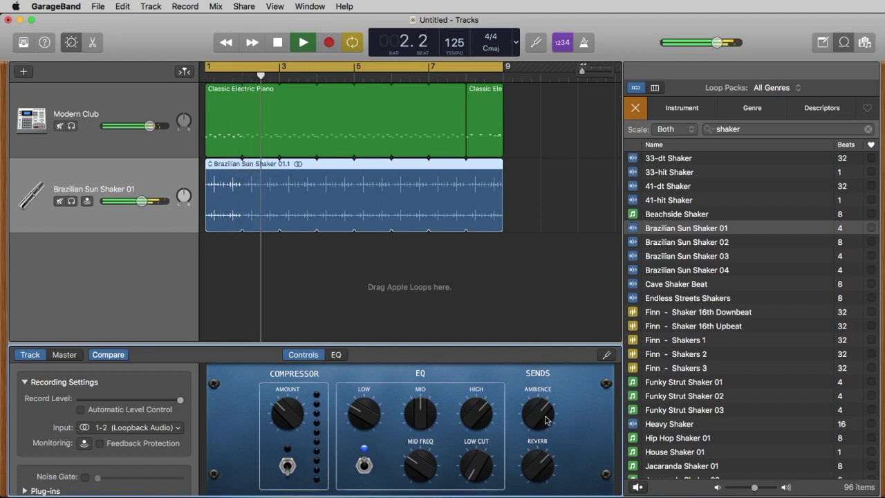
pyautogui.press('space')
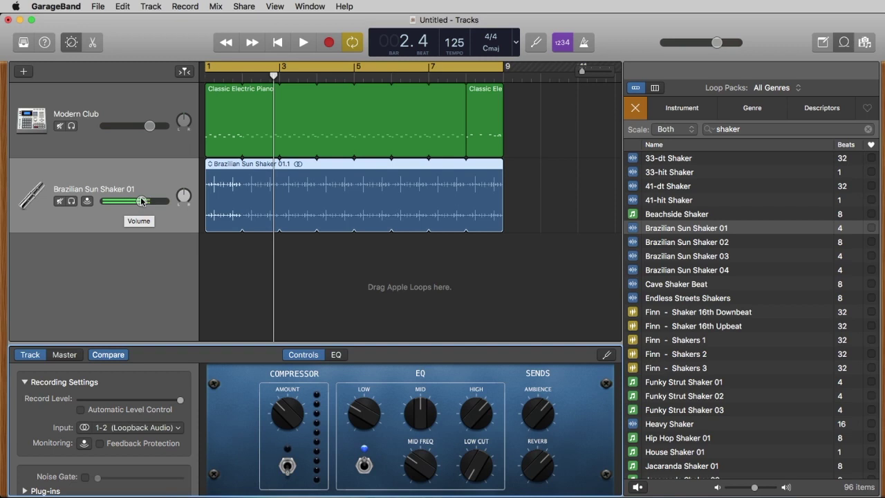
# Drop the shaker track's volume to near silence and bring it up during playback until it sits quietly under the drums
pyautogui.moveTo(141, 200); pyautogui.dragTo(43, 214)
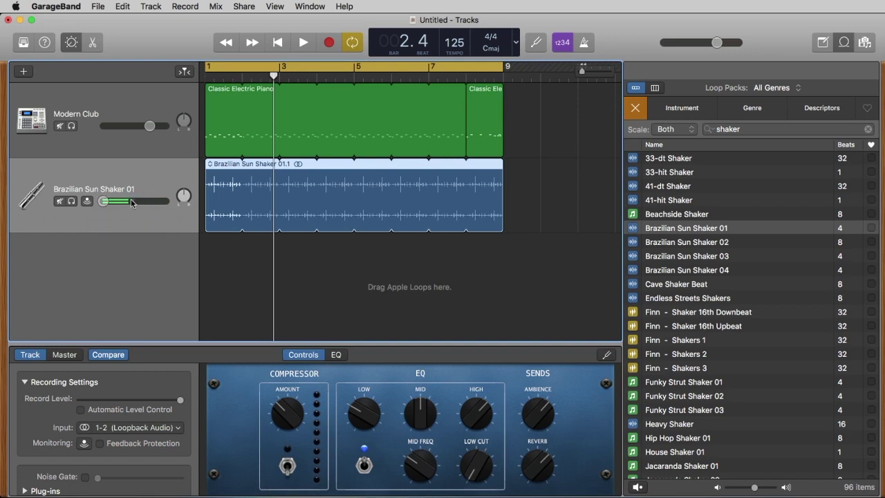
pyautogui.press('space')
pyautogui.moveTo(105, 201); pyautogui.dragTo(128, 201)
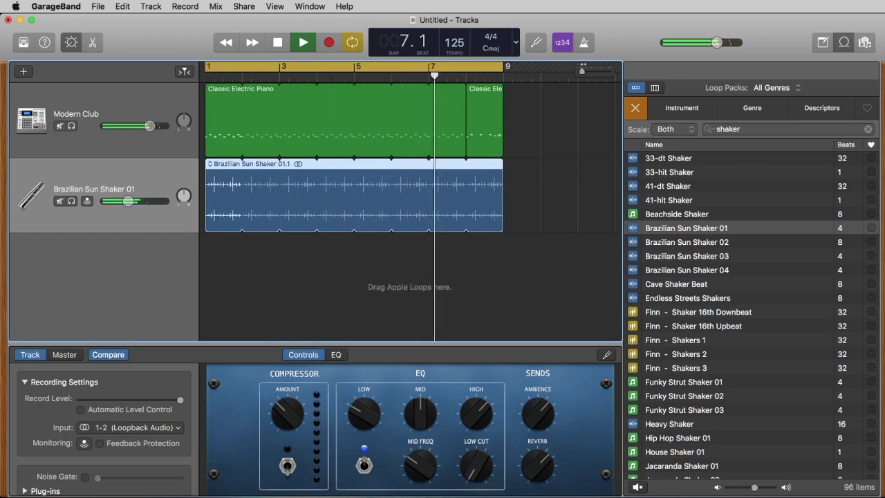
# Clear the loop search, hide the loop library and stop playback
pyautogui.click(635, 107)
pyautogui.click(839, 47)
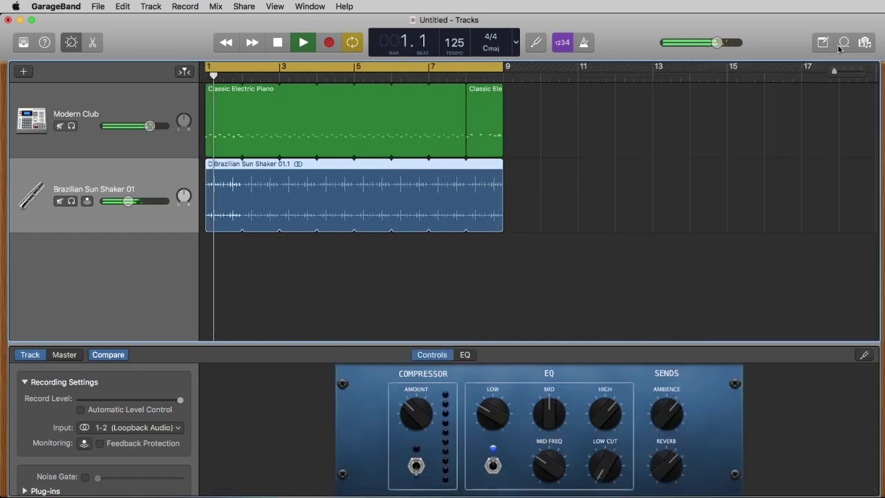
pyautogui.press('space')
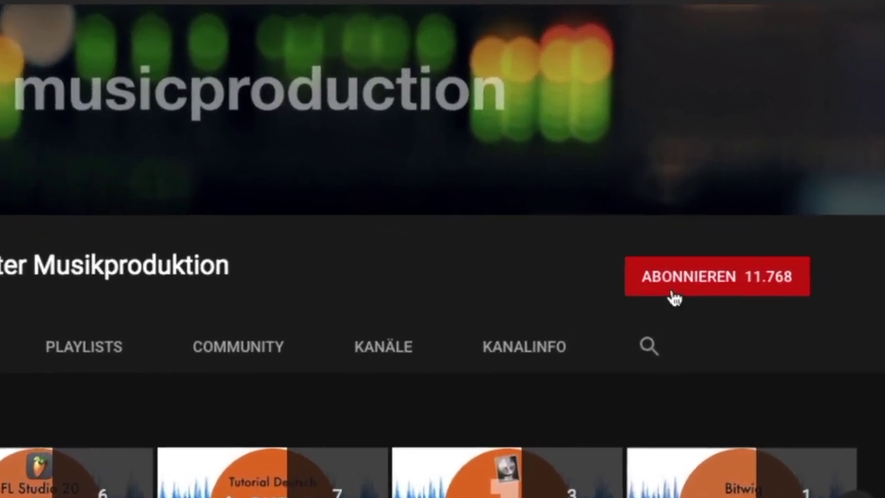
pyautogui.click(727, 309)
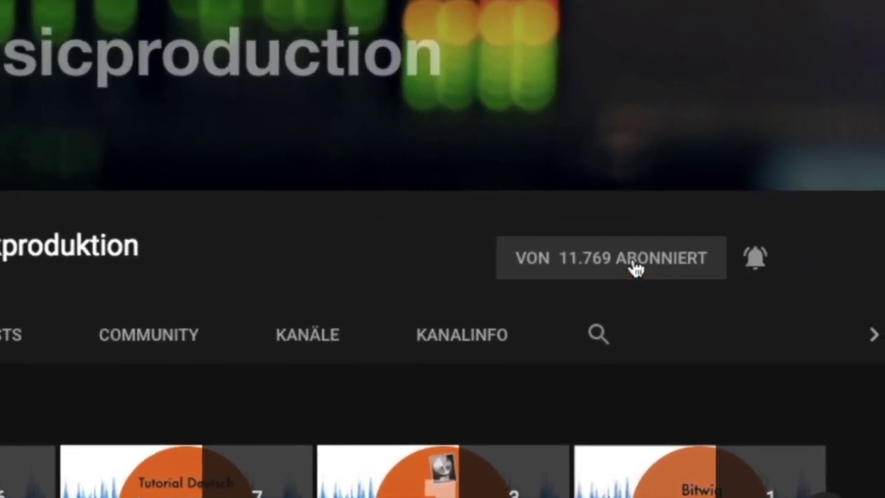